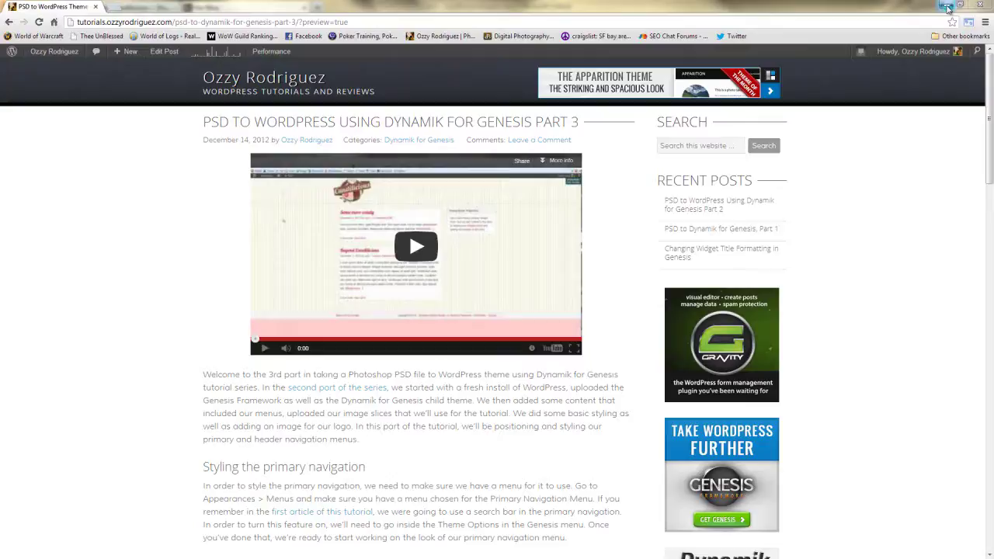
Step: Switch to Firefox's Dynamik Design page and examine the Content font, link, background and border options
{"action": "left_click", "coordinate": [947, 7]}
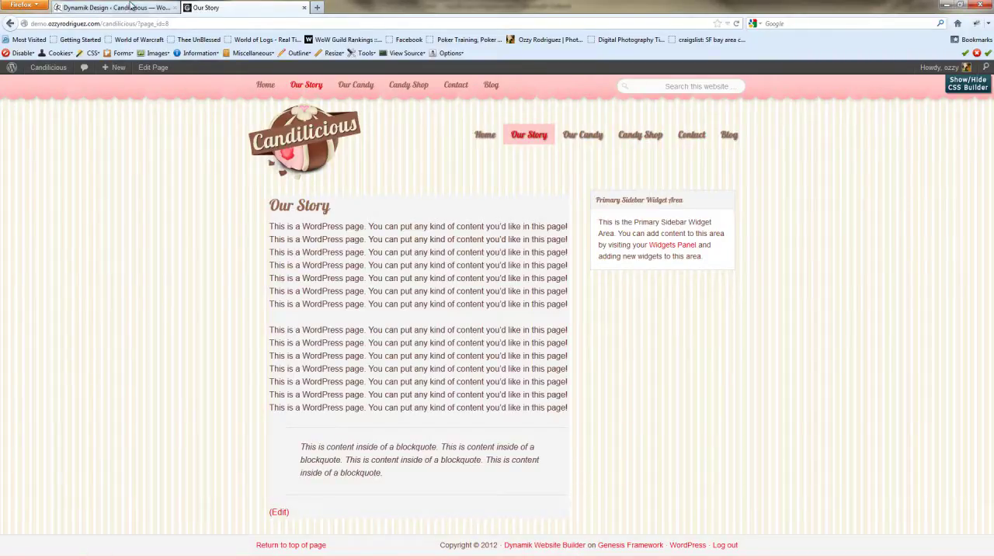
{"action": "left_click", "coordinate": [131, 7]}
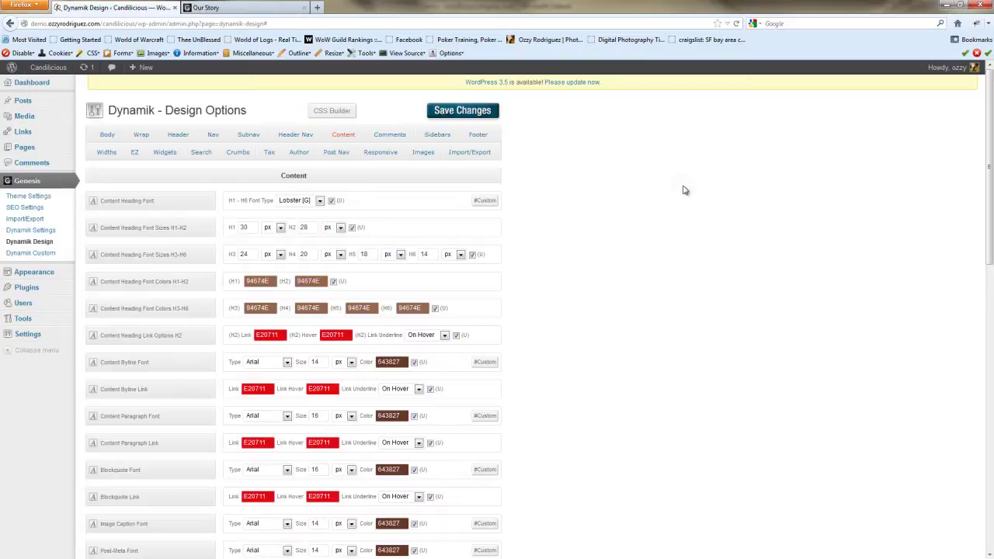
{"action": "scroll", "coordinate": [684, 189], "scroll_direction": "down", "scroll_amount": 1}
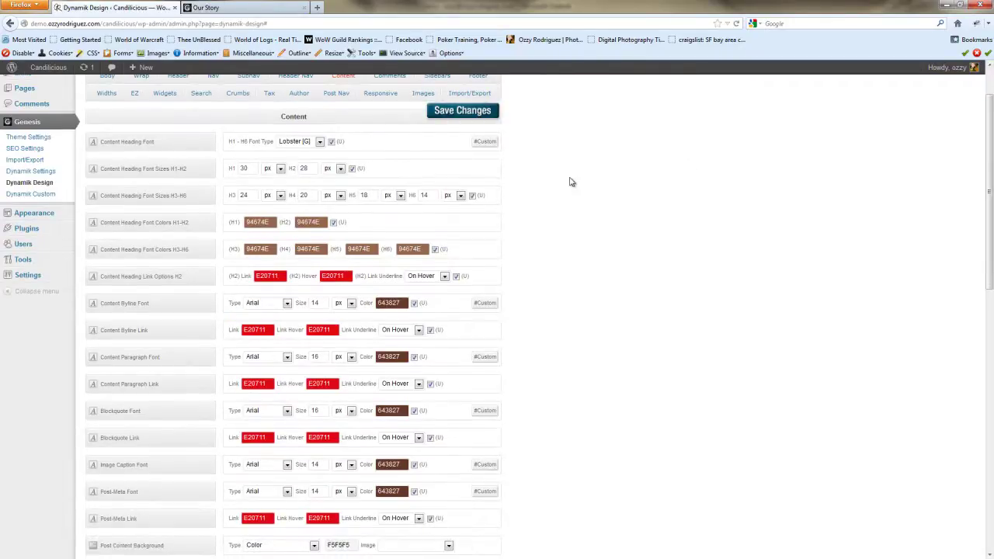
{"action": "scroll", "coordinate": [552, 226], "scroll_direction": "up", "scroll_amount": 1}
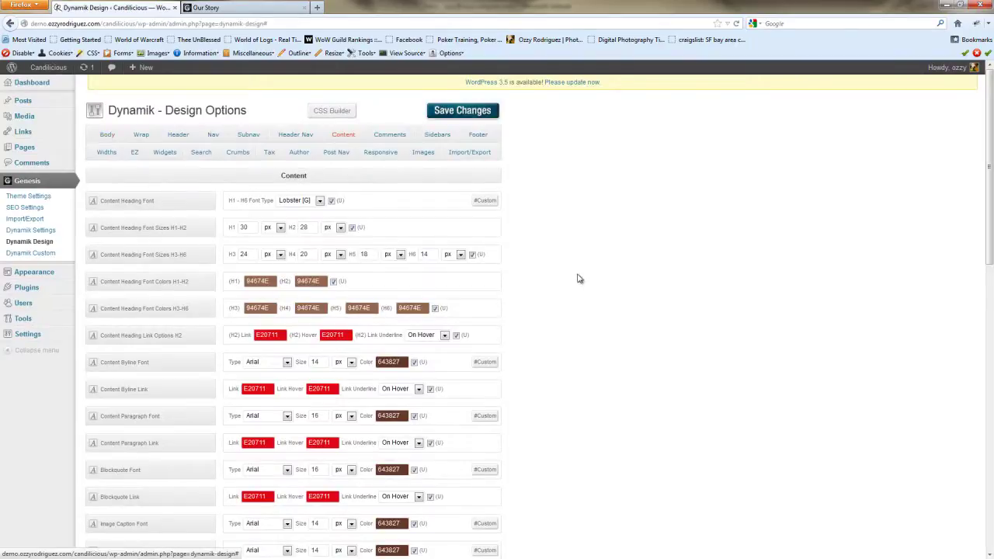
{"action": "scroll", "coordinate": [580, 278], "scroll_direction": "down", "scroll_amount": 1}
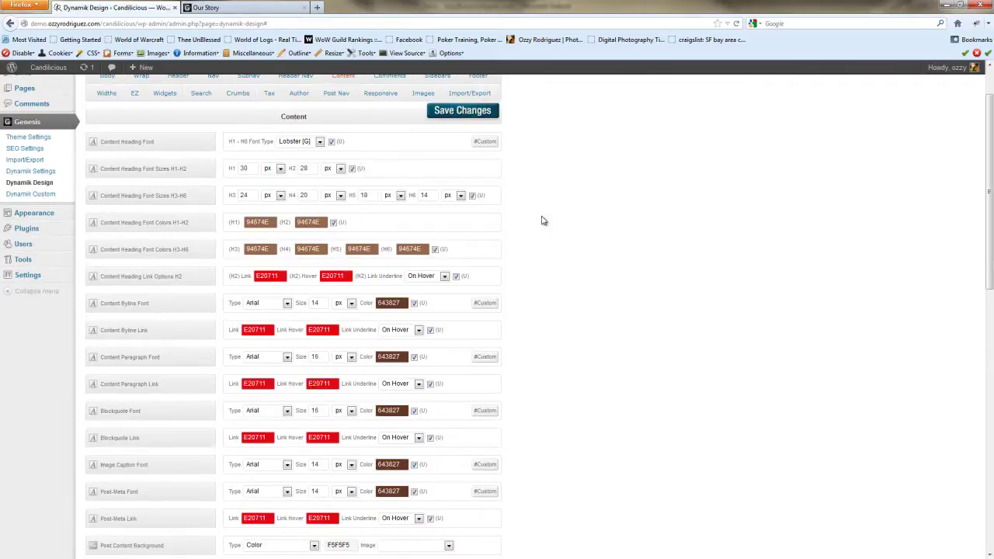
{"action": "scroll", "coordinate": [586, 248], "scroll_direction": "down", "scroll_amount": 3}
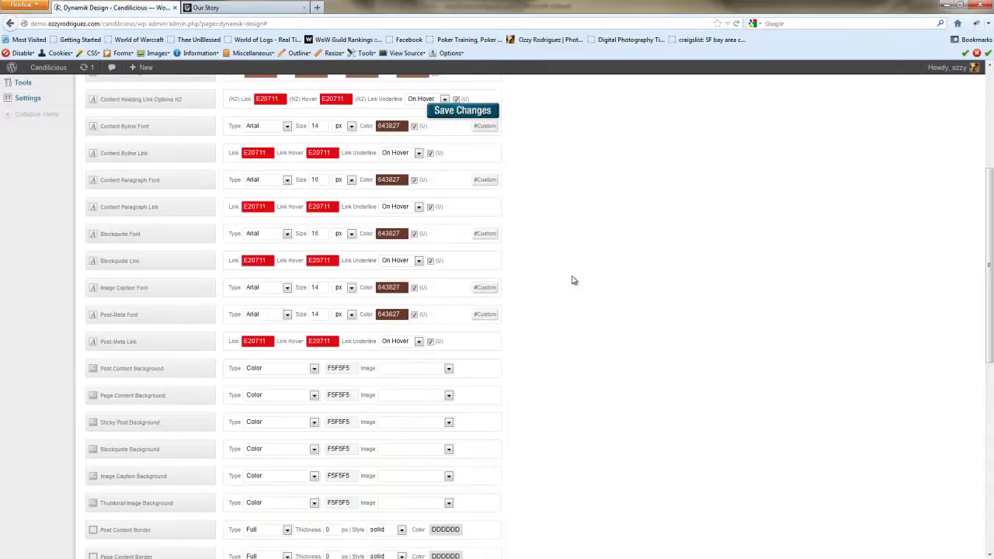
{"action": "scroll", "coordinate": [572, 283], "scroll_direction": "down", "scroll_amount": 3}
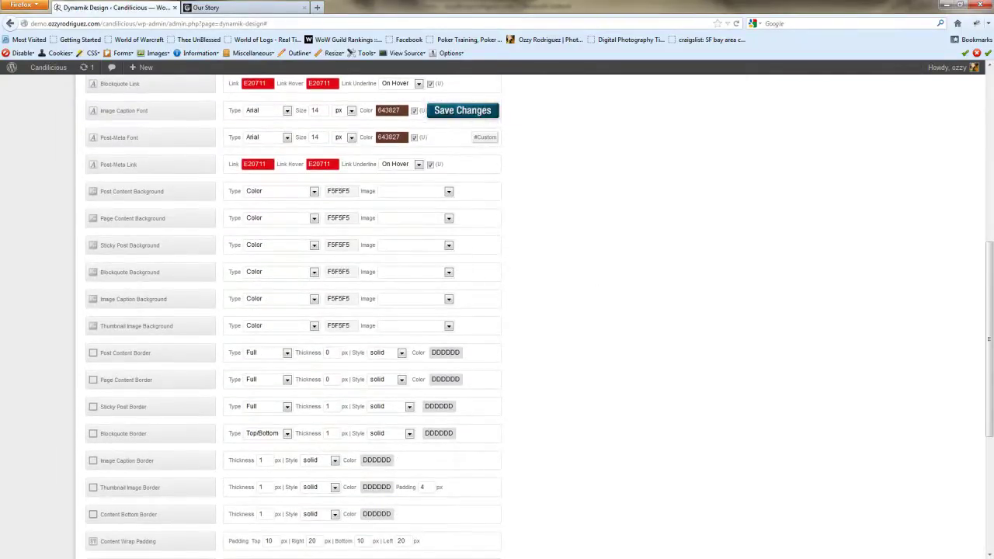
Step: Switch to Photoshop, copy the foreground colour's hex code f6dbac, and return to the Dynamik Content options
{"action": "key", "text": "alt+Tab"}
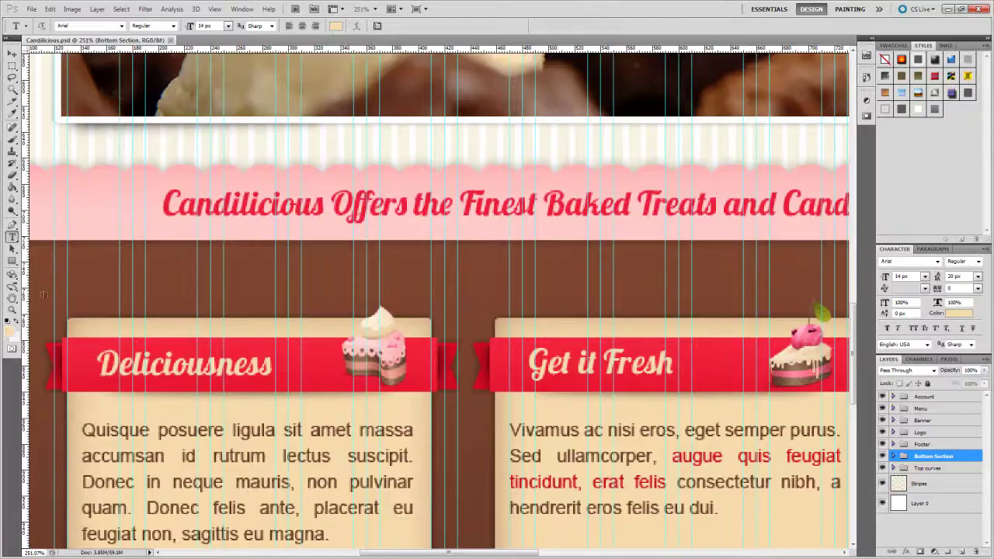
{"action": "left_click", "coordinate": [11, 332]}
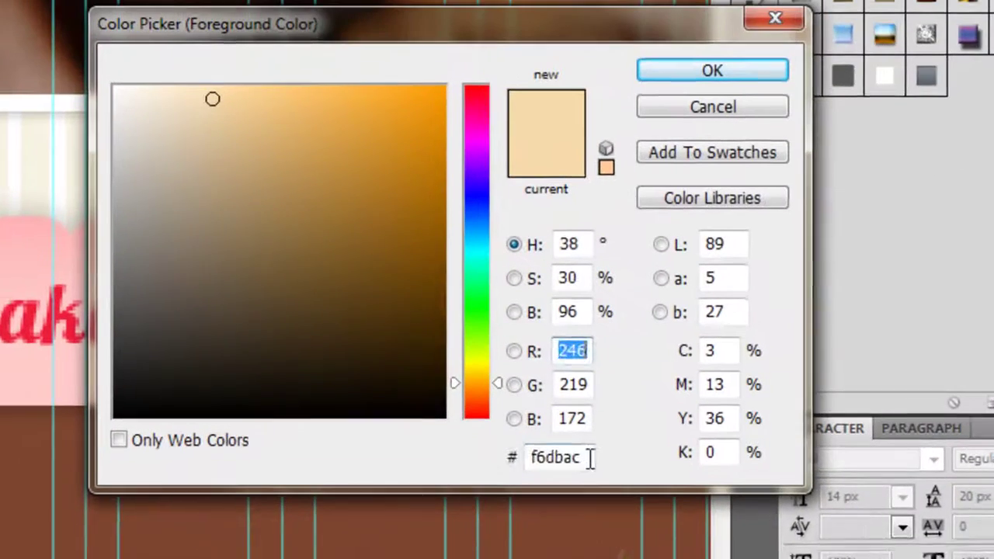
{"action": "left_click_drag", "start_coordinate": [702, 111], "coordinate": [656, 114]}
{"action": "key", "text": "ctrl+c"}
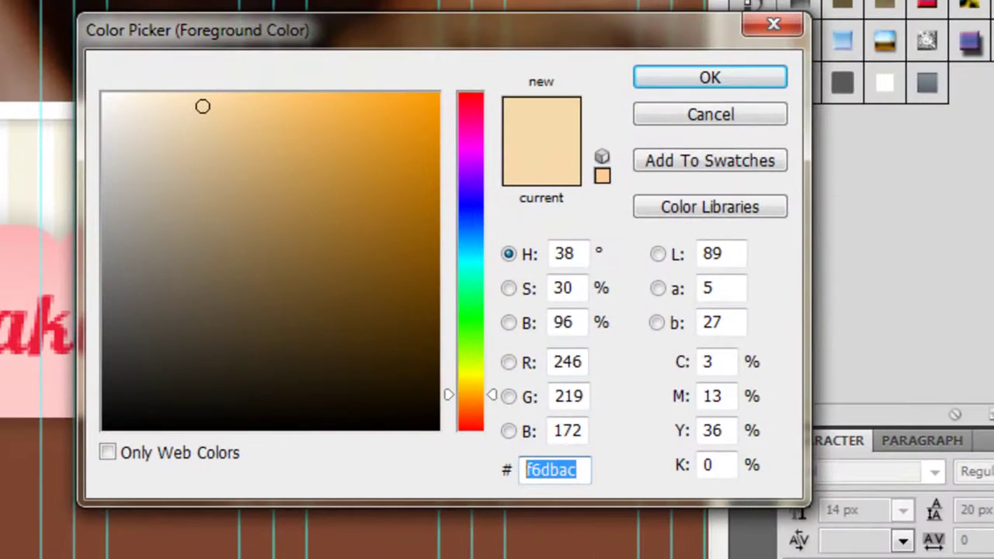
{"action": "left_click", "coordinate": [692, 112]}
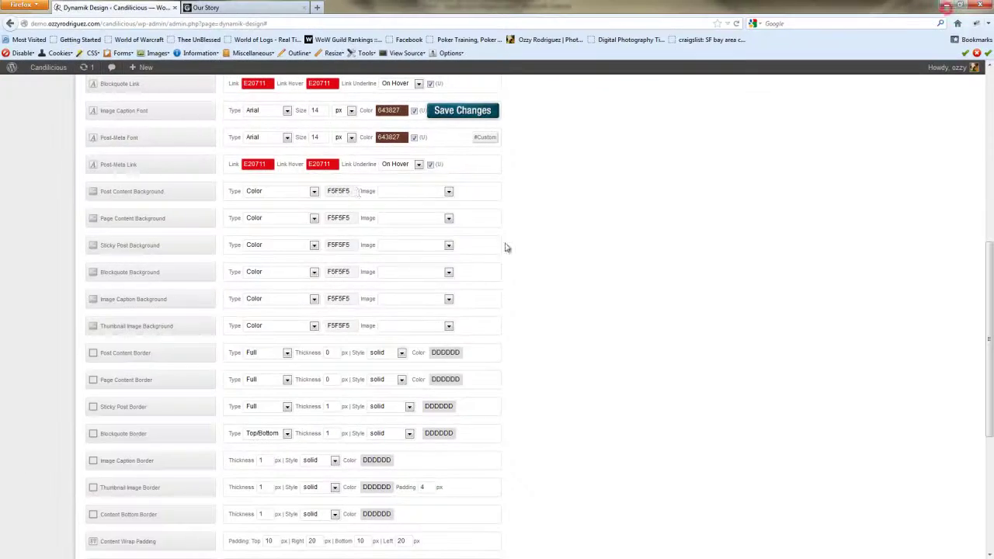
Step: Set both the Post Content Background and the Page Content Background colours to F6DBAC
{"action": "left_click", "coordinate": [342, 191]}
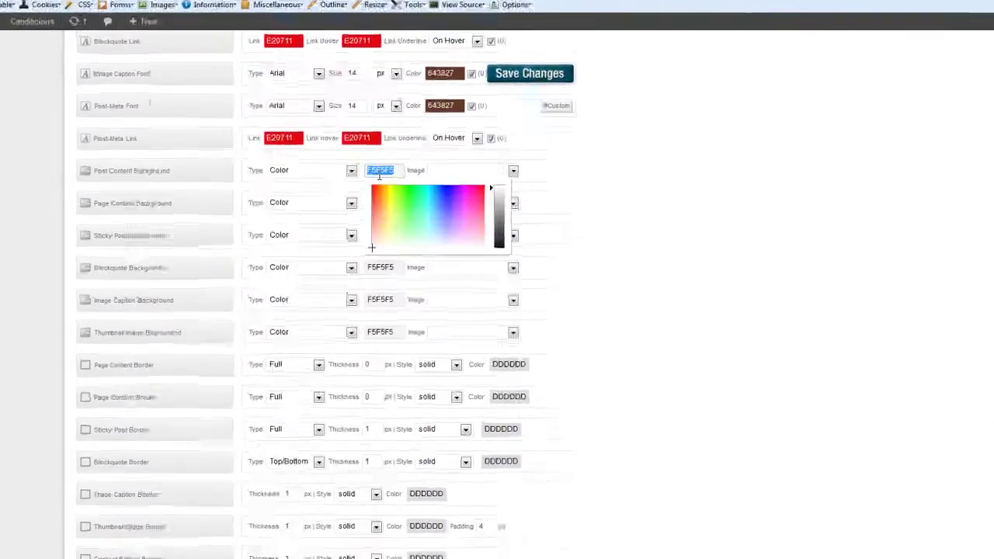
{"action": "key", "text": "ctrl+v"}
{"action": "key", "text": "Return"}
{"action": "left_click", "coordinate": [665, 107]}
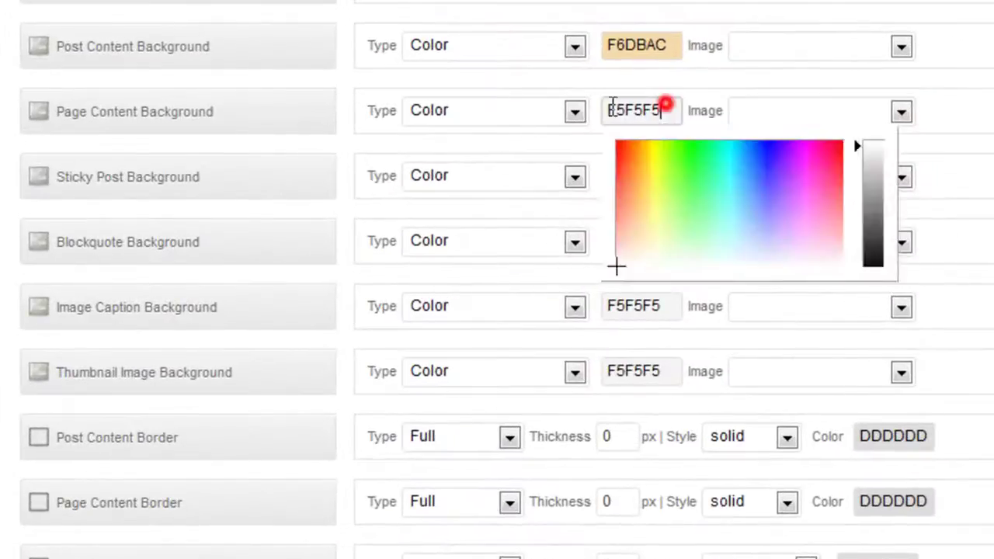
{"action": "key", "text": "ctrl+v"}
{"action": "key", "text": "Return"}
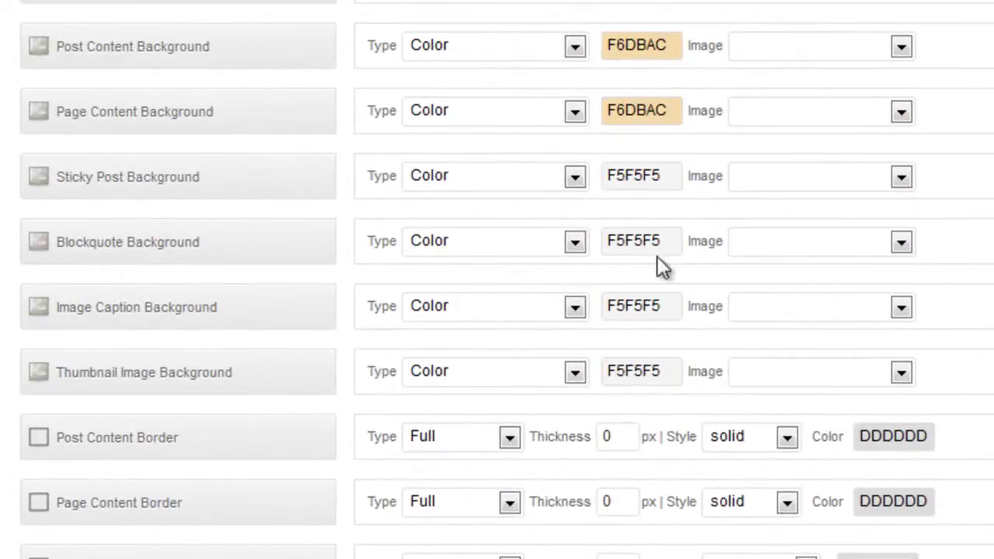
Step: Apply f6dbac to the Blockquote Background and darken it to AB9877
{"action": "left_click", "coordinate": [659, 235]}
{"action": "key", "text": "ctrl+v"}
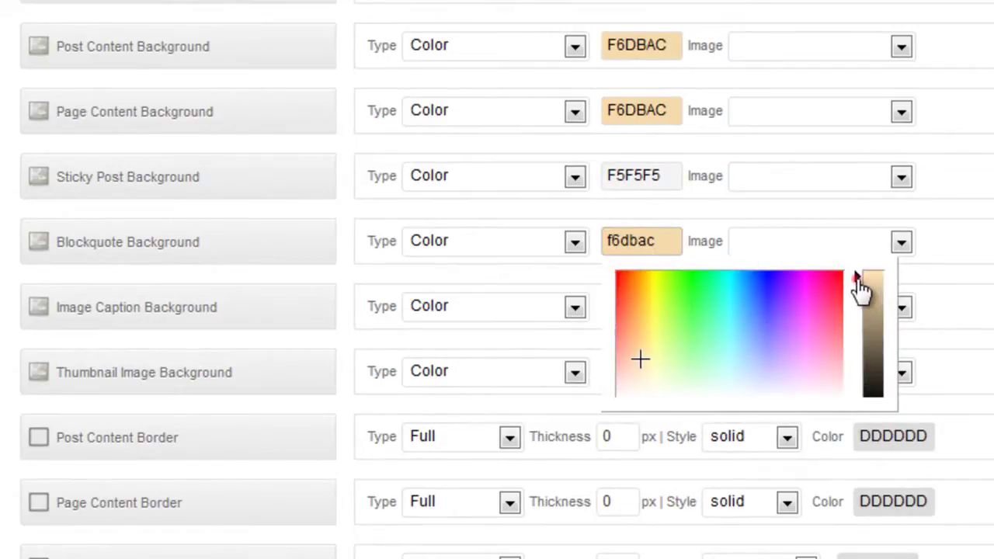
{"action": "left_click_drag", "start_coordinate": [858, 284], "coordinate": [856, 306]}
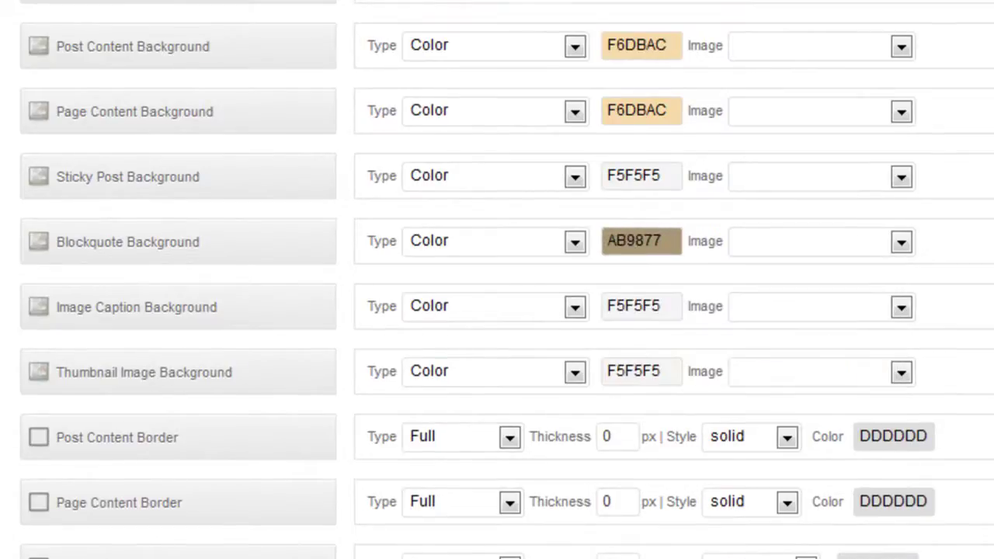
Step: Set the Content Bottom Border thickness to 0 px and save the design changes
{"action": "scroll", "coordinate": [497, 279], "scroll_direction": "down", "scroll_amount": 5}
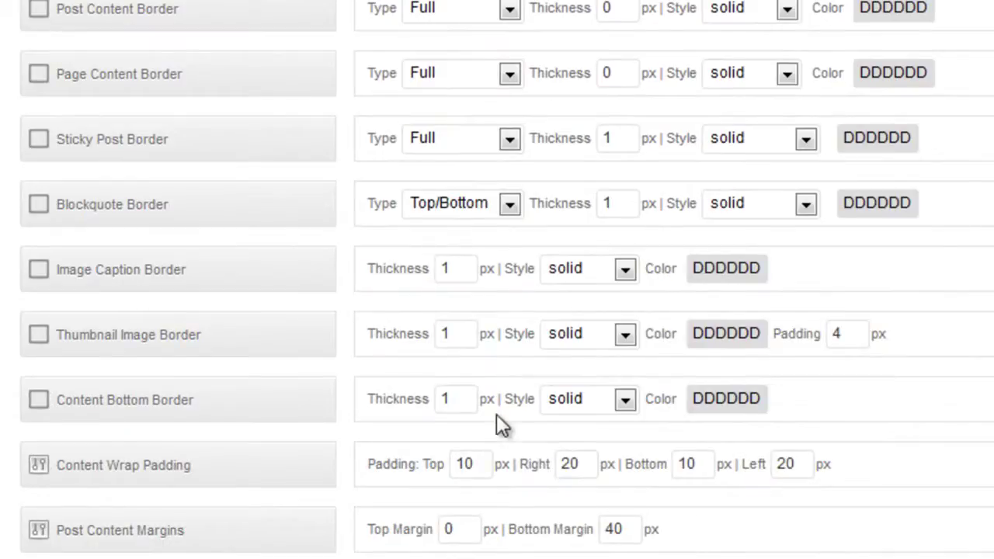
{"action": "left_click_drag", "start_coordinate": [458, 398], "coordinate": [395, 396]}
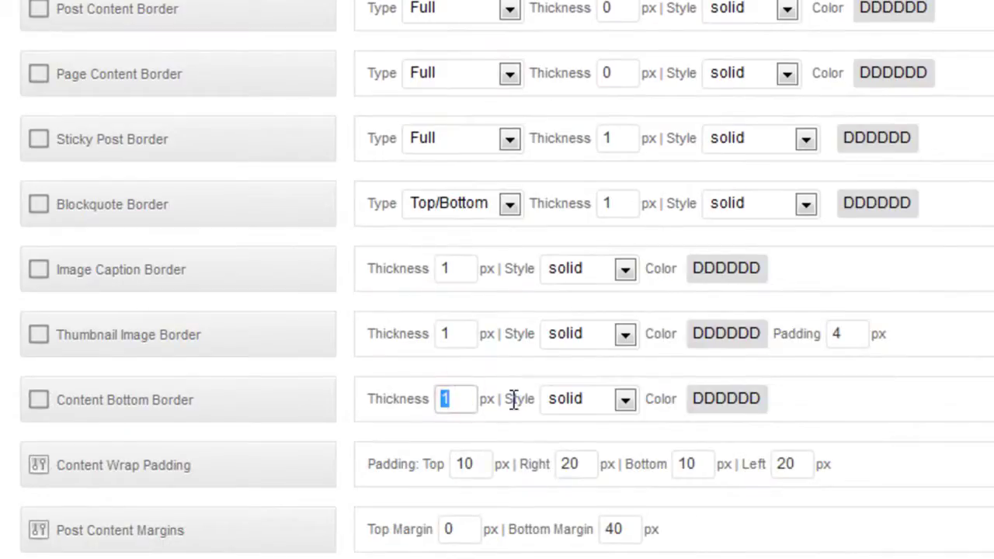
{"action": "type", "text": "0"}
{"action": "left_click", "coordinate": [971, 52]}
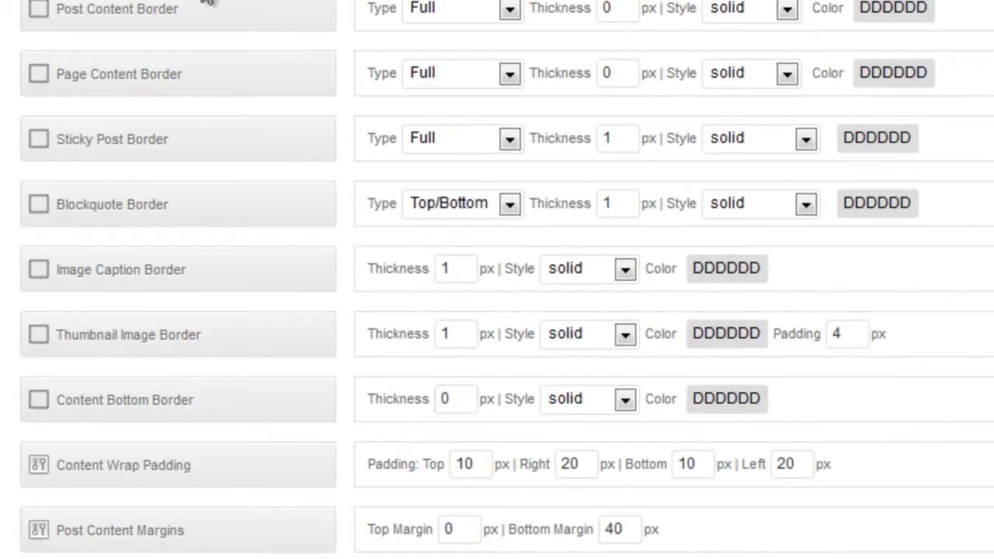
{"action": "scroll", "coordinate": [497, 280], "scroll_direction": "down", "scroll_amount": 5}
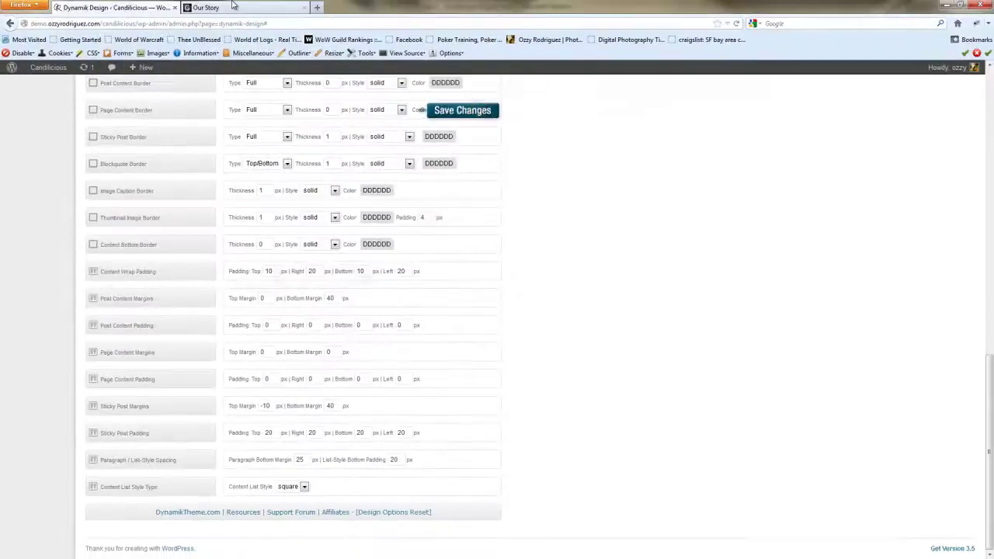
Step: Reload the Our Story page and check how its text sits against the edges of the content background
{"action": "key", "text": "ctrl+Tab"}
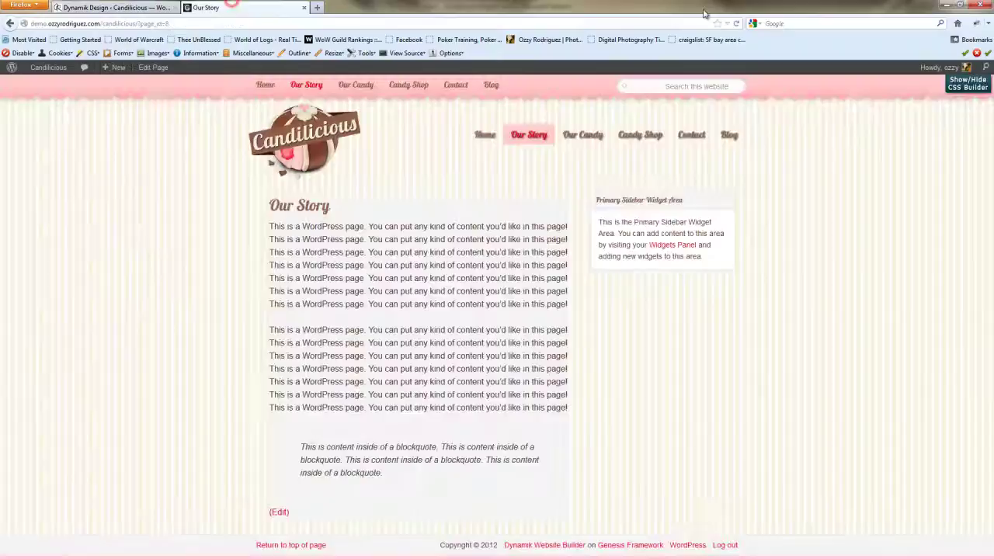
{"action": "left_click", "coordinate": [737, 25]}
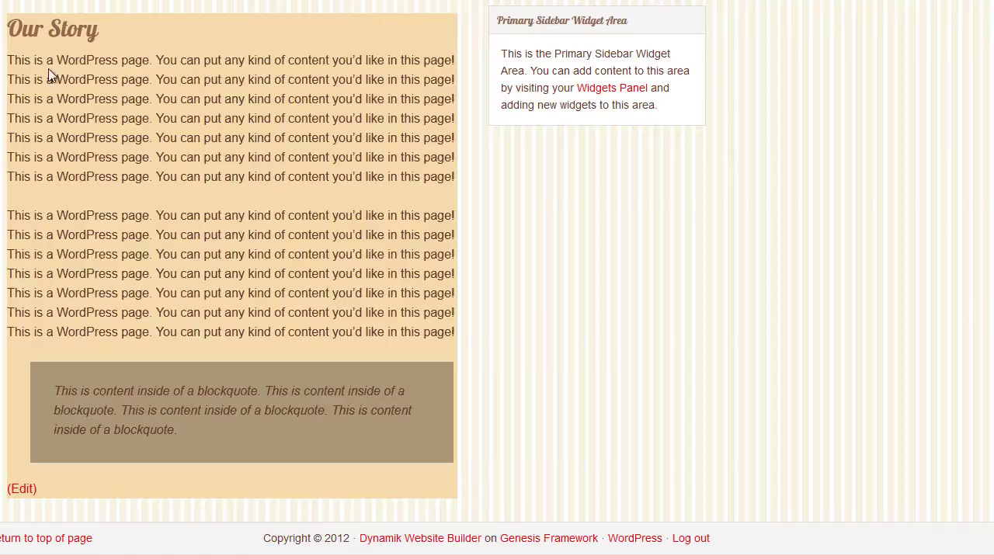
{"action": "left_click_drag", "start_coordinate": [9, 59], "coordinate": [453, 61]}
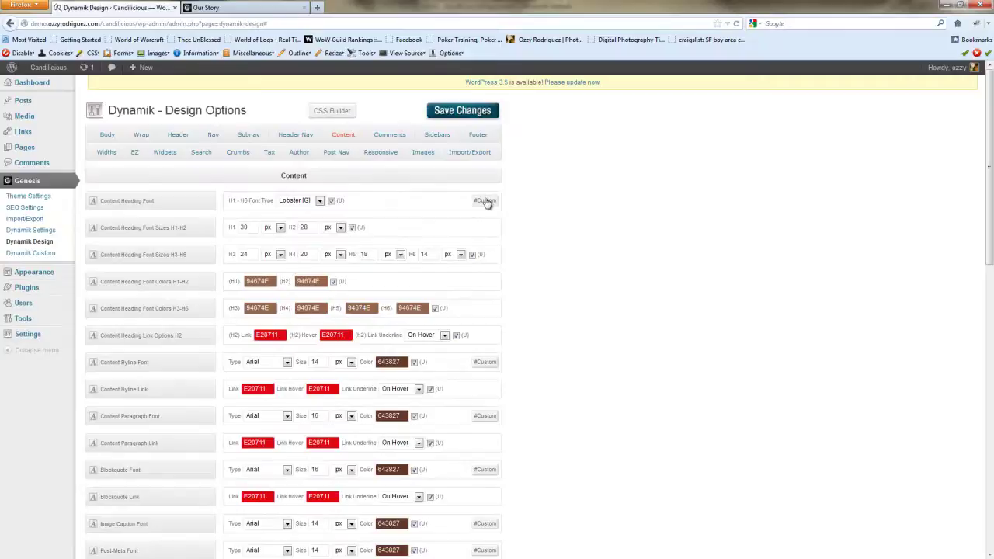
Step: Add the custom CSS "margin: 0 10px;" to the Content Heading Font and copy that rule
{"action": "left_click", "coordinate": [485, 201]}
{"action": "left_click", "coordinate": [305, 289]}
{"action": "type", "text": "ma"}
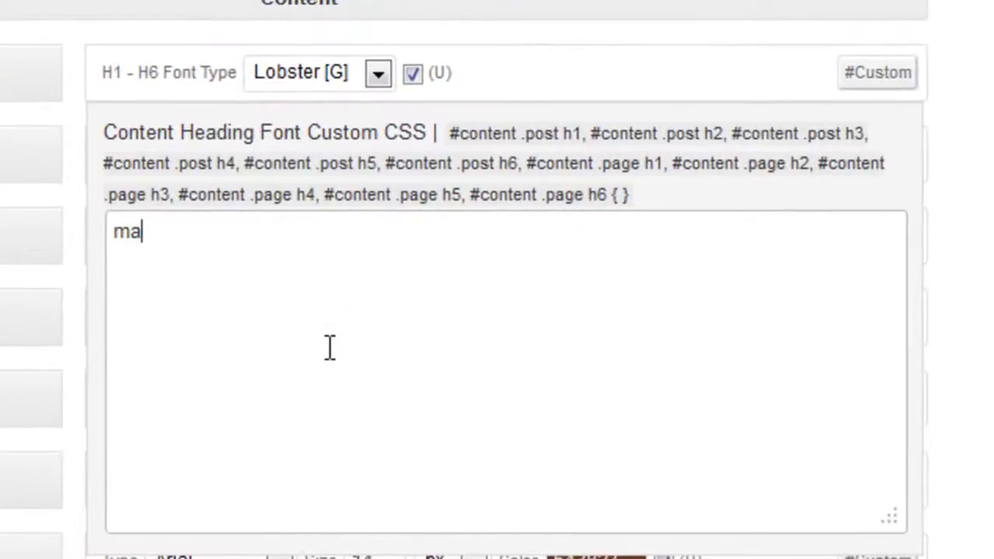
{"action": "type", "text": "rgin: 0"}
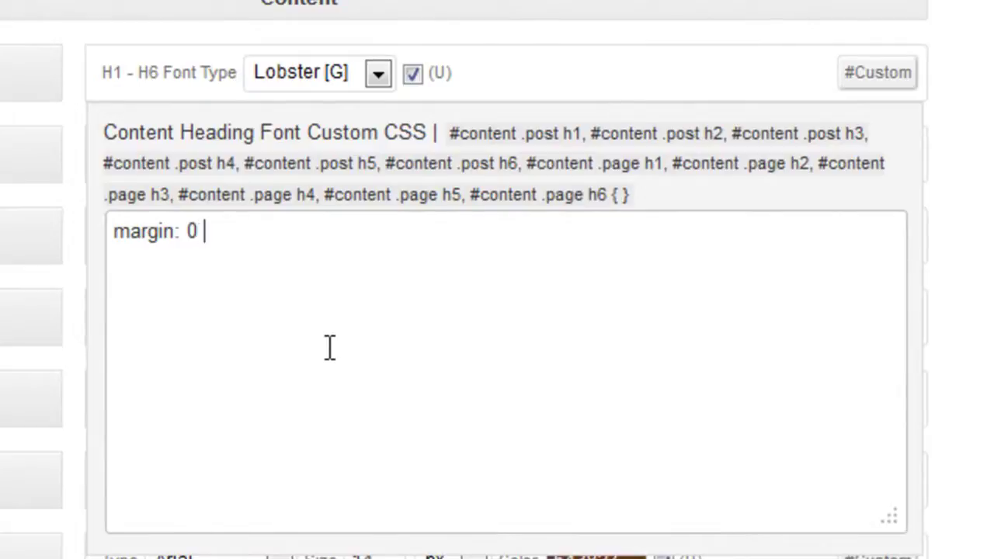
{"action": "type", "text": " 10px;"}
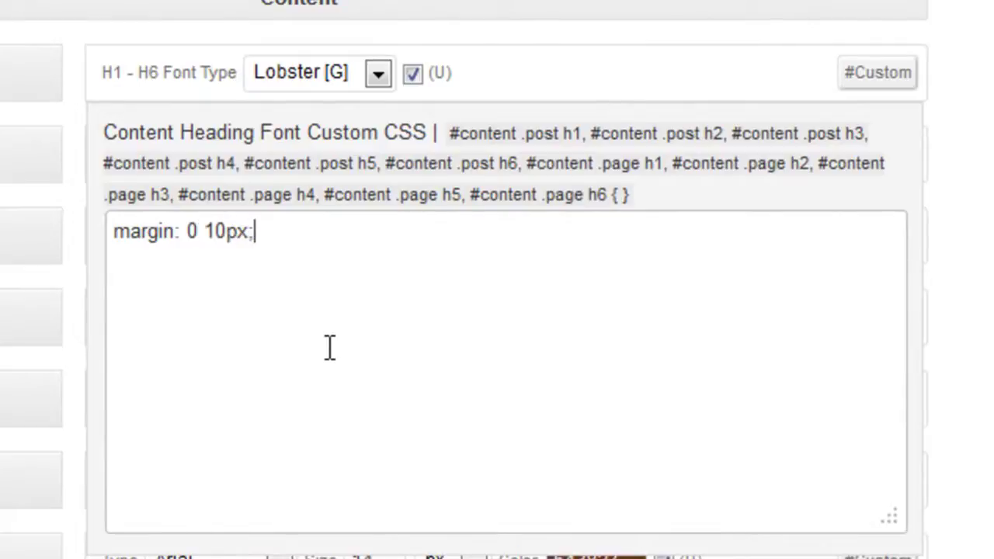
{"action": "key", "text": "ctrl+a"}
{"action": "key", "text": "ctrl+c"}
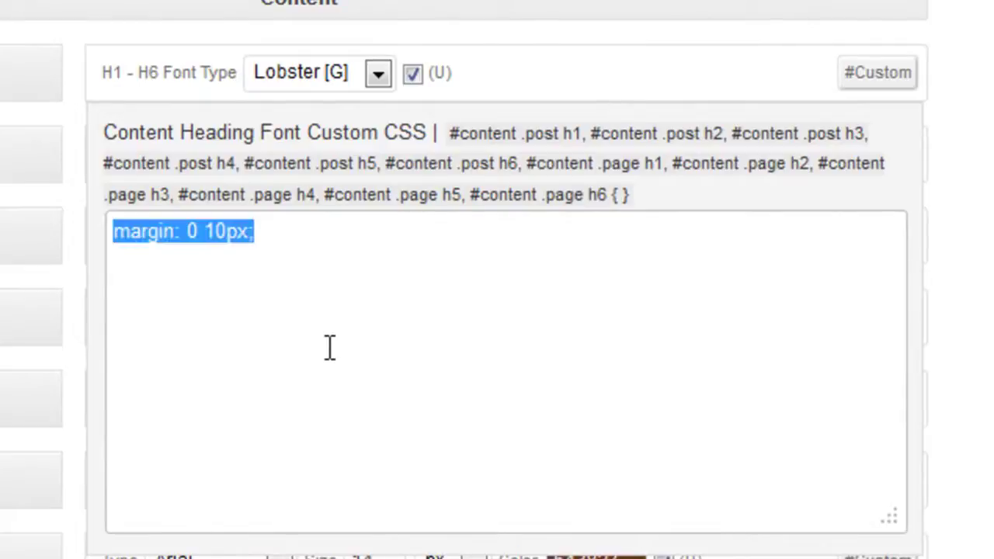
{"action": "left_click", "coordinate": [892, 68]}
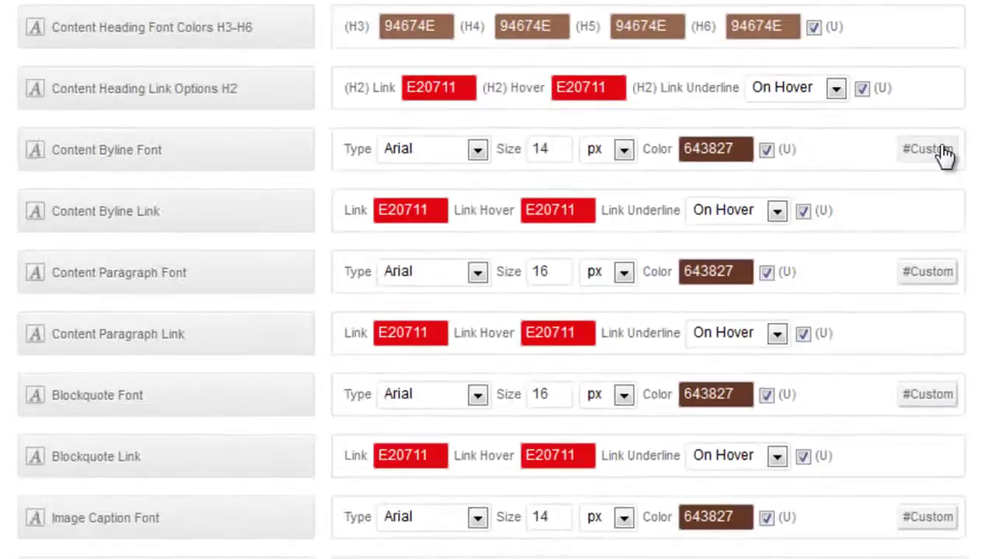
Step: Paste the custom CSS "margin: 0 10px;" into the Content Byline Font option
{"action": "left_click", "coordinate": [890, 194]}
{"action": "left_click", "coordinate": [395, 390]}
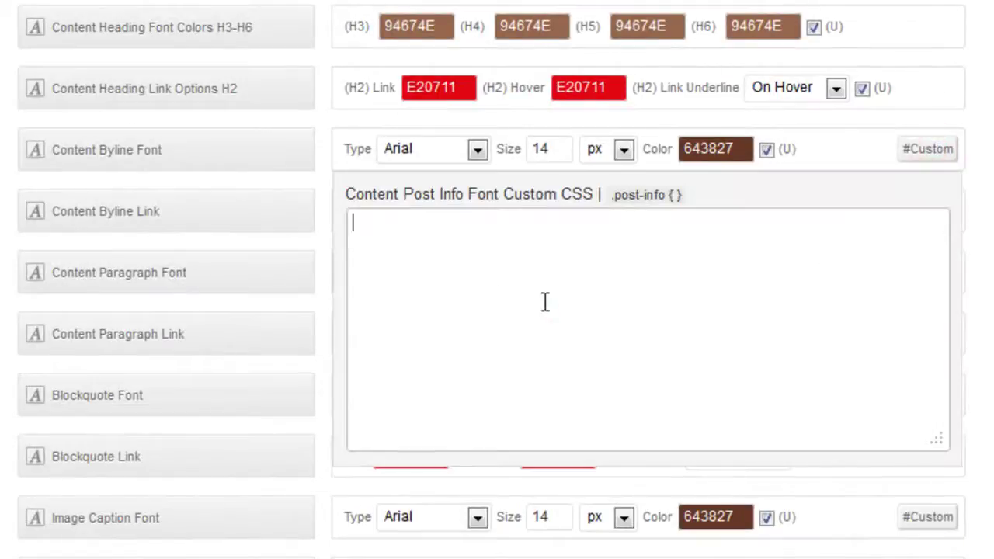
{"action": "key", "text": "ctrl+v"}
{"action": "left_click", "coordinate": [932, 150]}
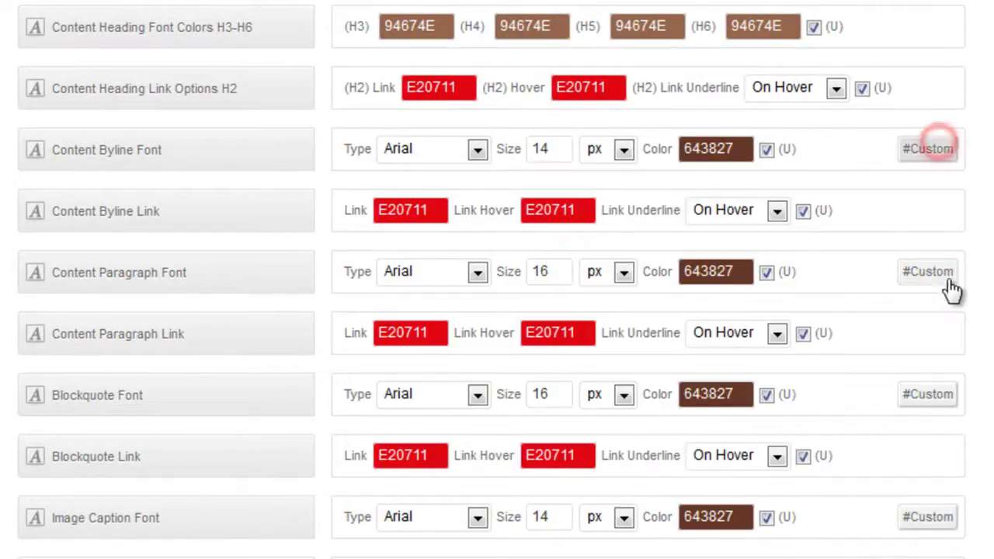
Step: Paste the custom CSS "margin: 0 10px;" into the Content Paragraph Font option
{"action": "left_click", "coordinate": [931, 274]}
{"action": "left_click", "coordinate": [649, 372]}
{"action": "key", "text": "ctrl+v"}
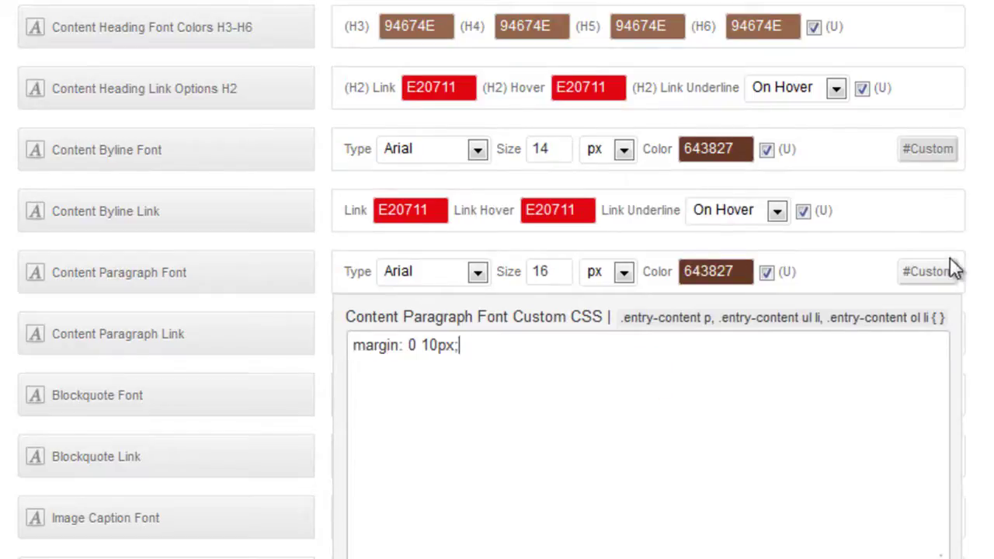
{"action": "left_click", "coordinate": [934, 264]}
Step: Paste the custom CSS "margin: 0 10px;" into the Post-Meta Font option
{"action": "scroll", "coordinate": [894, 415], "scroll_direction": "down", "scroll_amount": 3}
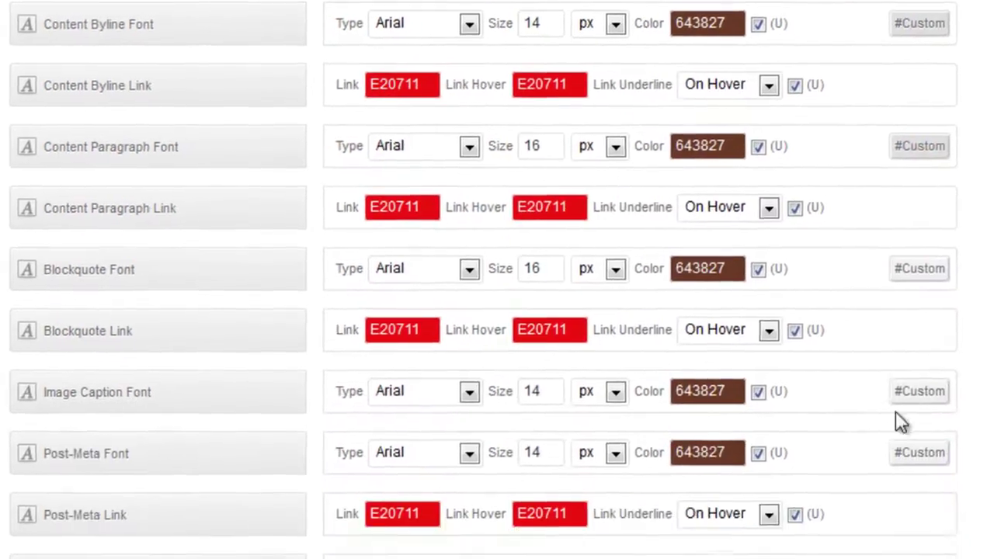
{"action": "left_click", "coordinate": [920, 419]}
{"action": "left_click", "coordinate": [406, 510]}
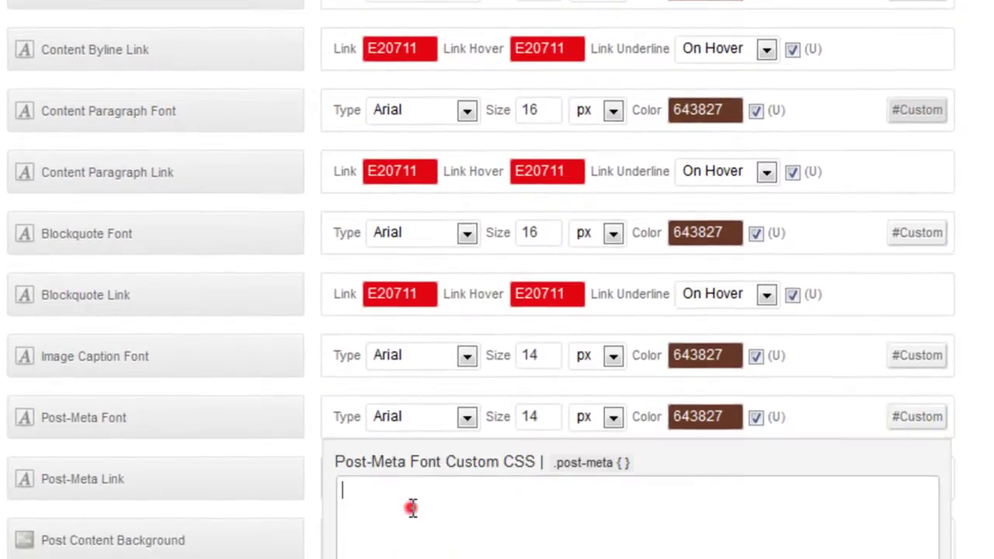
{"action": "key", "text": "ctrl+v"}
{"action": "left_click", "coordinate": [930, 424]}
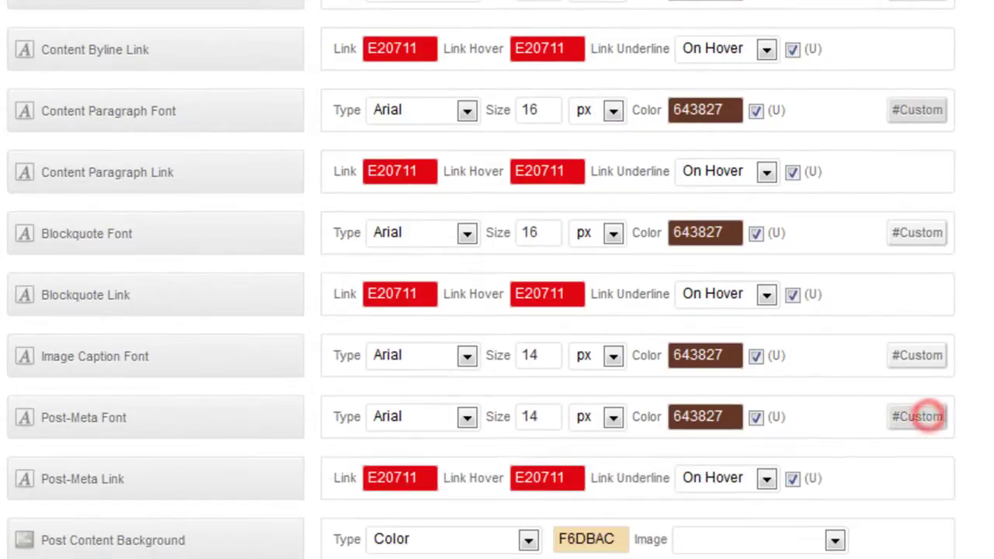
{"action": "scroll", "coordinate": [480, 279], "scroll_direction": "down", "scroll_amount": 15}
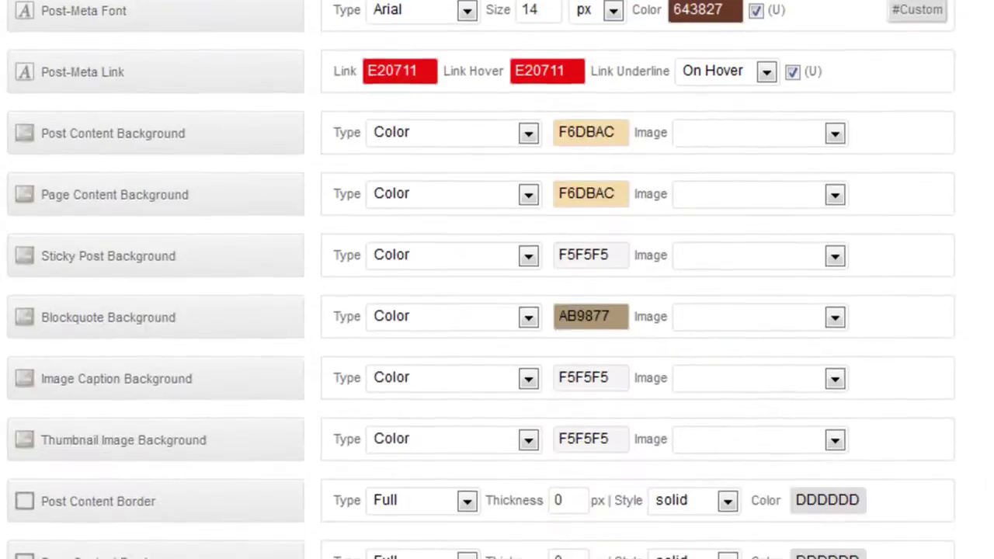
Step: Set the Content Wrap Padding to 0 px for top, right and left, and save the changes
{"action": "scroll", "coordinate": [480, 280], "scroll_direction": "down", "scroll_amount": 1}
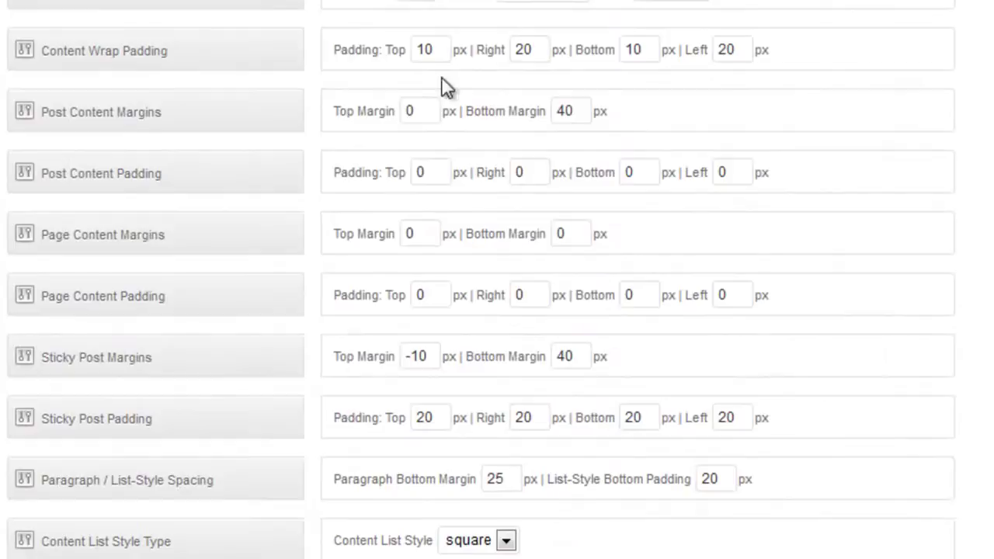
{"action": "left_click_drag", "start_coordinate": [440, 48], "coordinate": [393, 51]}
{"action": "type", "text": "0"}
{"action": "left_click_drag", "start_coordinate": [540, 48], "coordinate": [492, 48]}
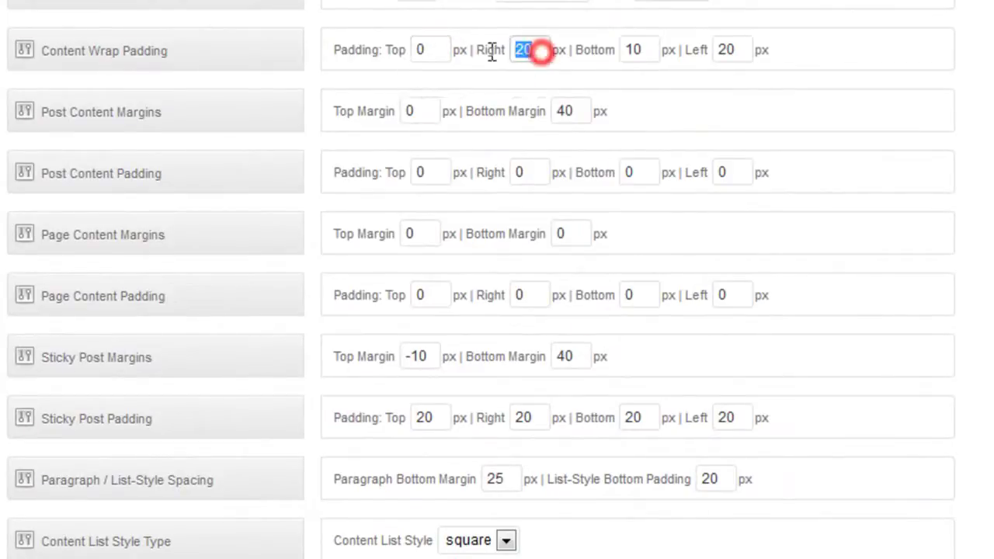
{"action": "type", "text": "0"}
{"action": "left_click", "coordinate": [991, 59]}
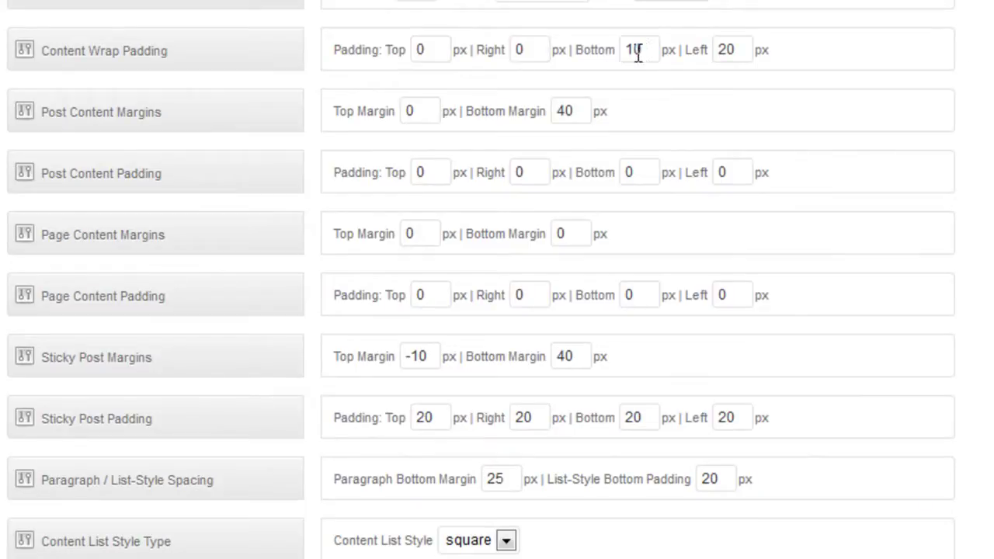
{"action": "left_click_drag", "start_coordinate": [741, 48], "coordinate": [694, 47]}
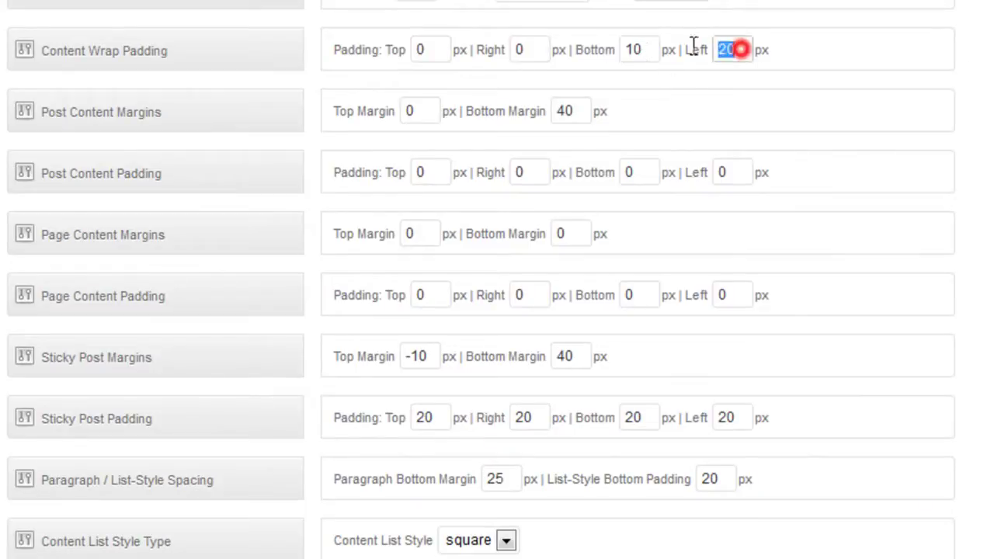
{"action": "left_click", "coordinate": [730, 50]}
{"action": "double_click", "coordinate": [731, 51]}
{"action": "type", "text": "0"}
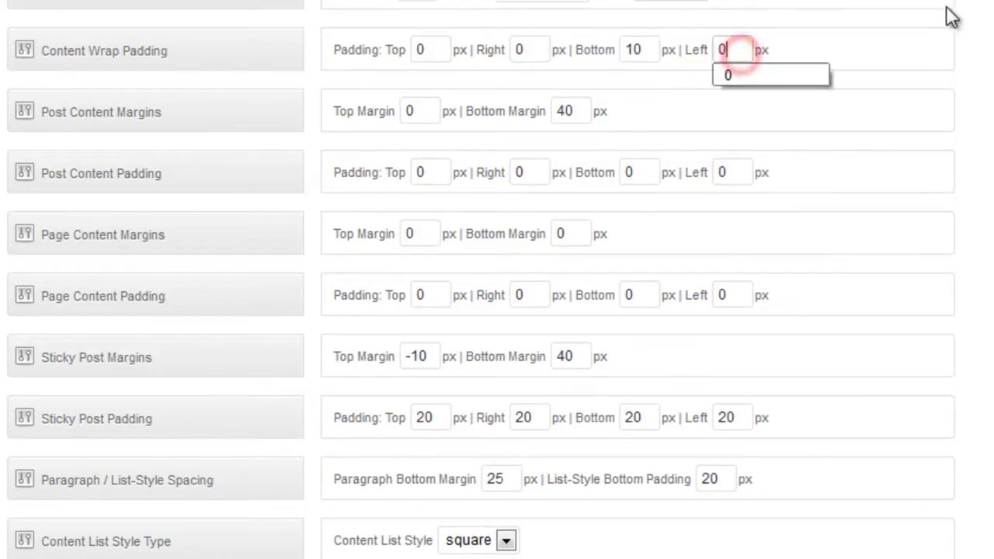
{"action": "key", "text": "Escape"}
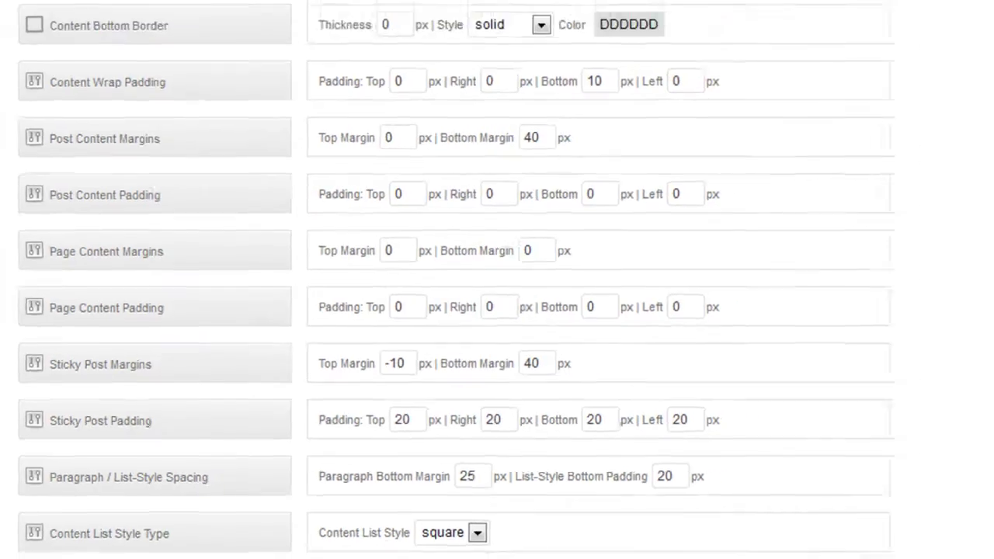
{"action": "left_click", "coordinate": [499, 75]}
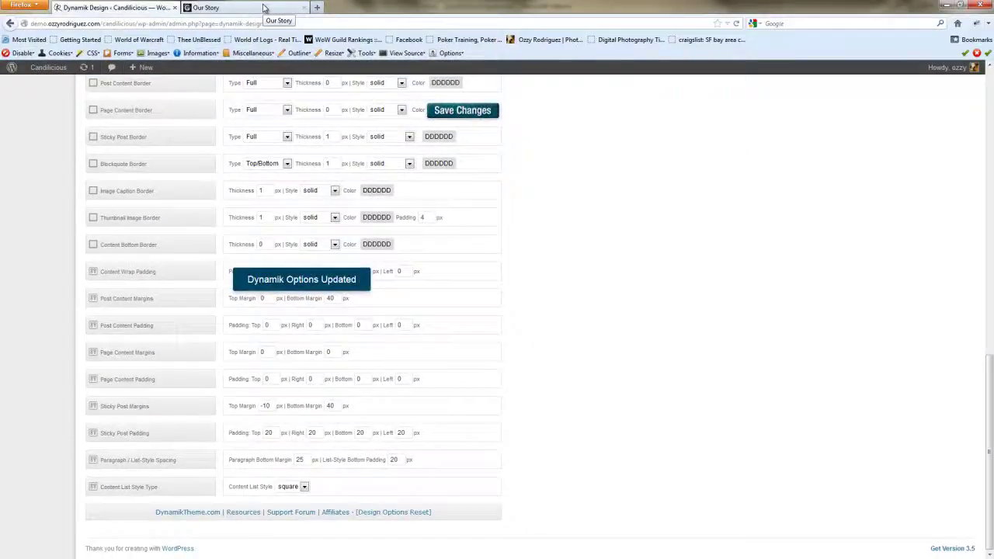
Step: Reload the live site and open the "Some more candy" post to examine its content spacing and comments area
{"action": "left_click", "coordinate": [264, 8]}
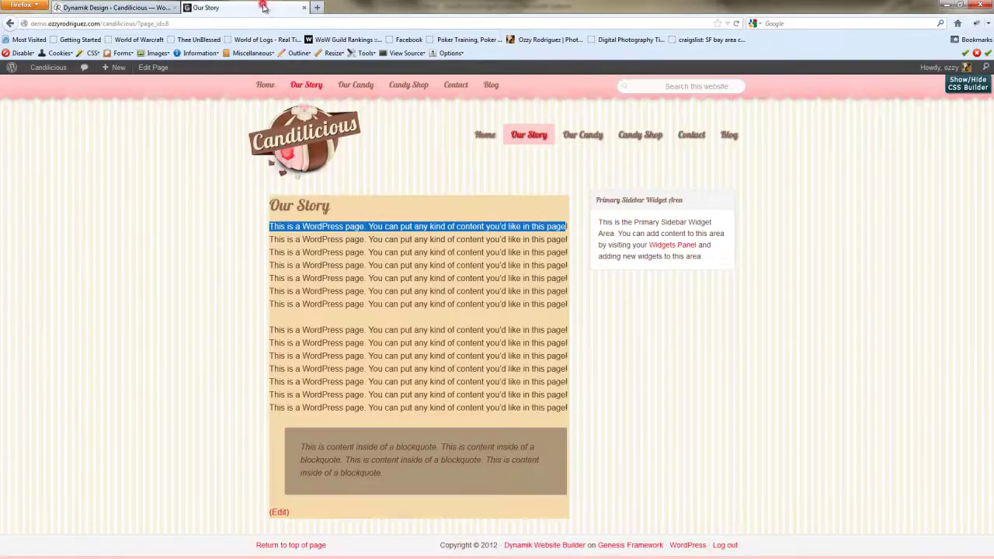
{"action": "left_click", "coordinate": [736, 23]}
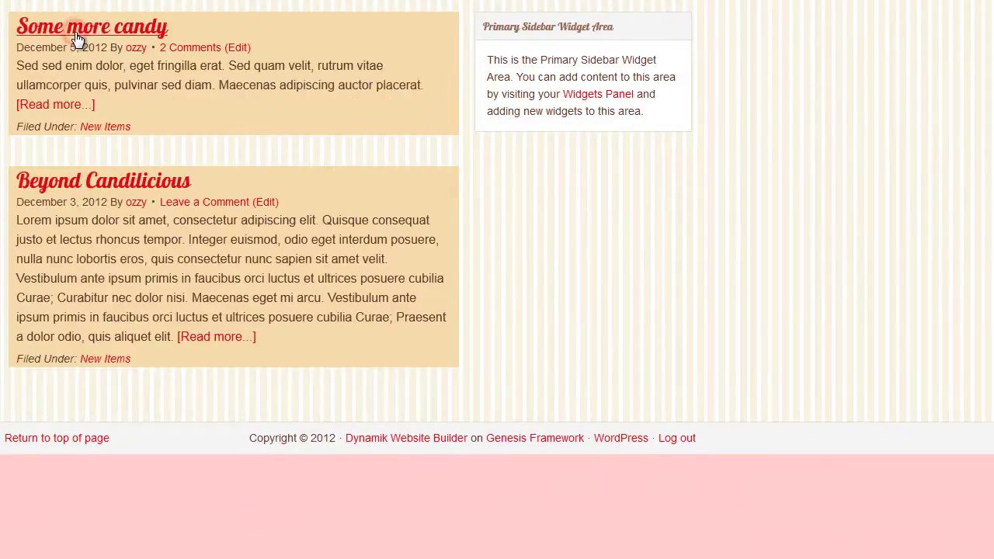
{"action": "left_click", "coordinate": [76, 31]}
{"action": "scroll", "coordinate": [391, 262], "scroll_direction": "down", "scroll_amount": 3}
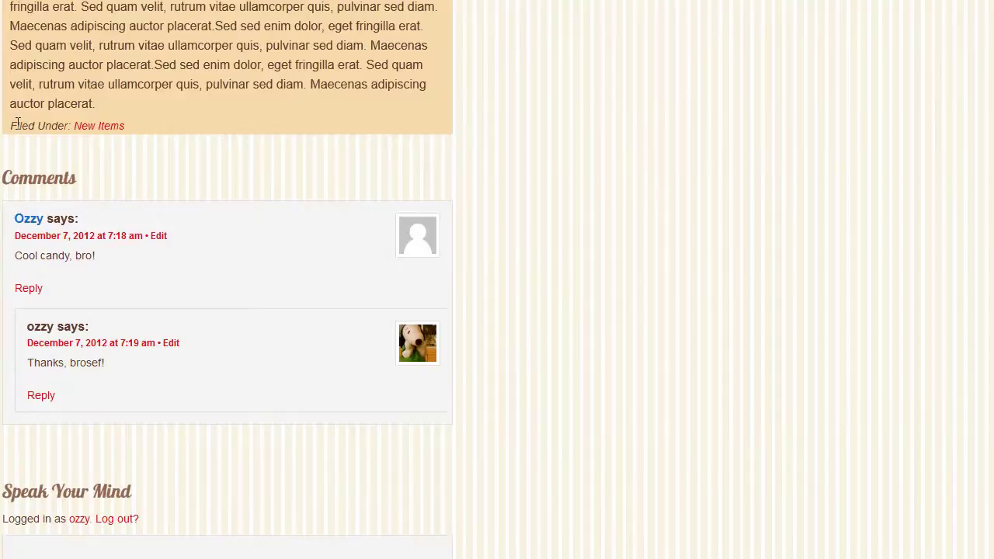
{"action": "scroll", "coordinate": [43, 66], "scroll_direction": "up", "scroll_amount": 3}
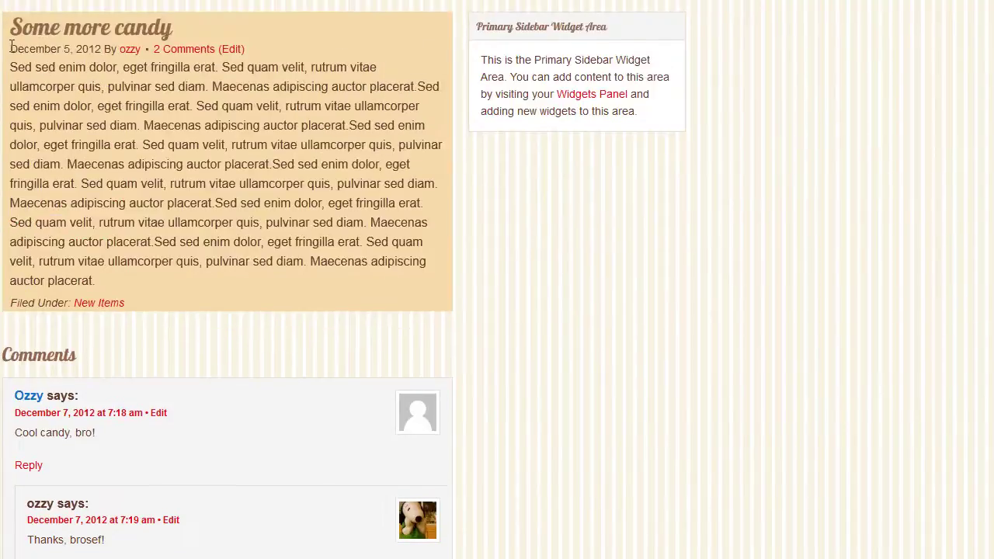
{"action": "mouse_move", "coordinate": [12, 48]}
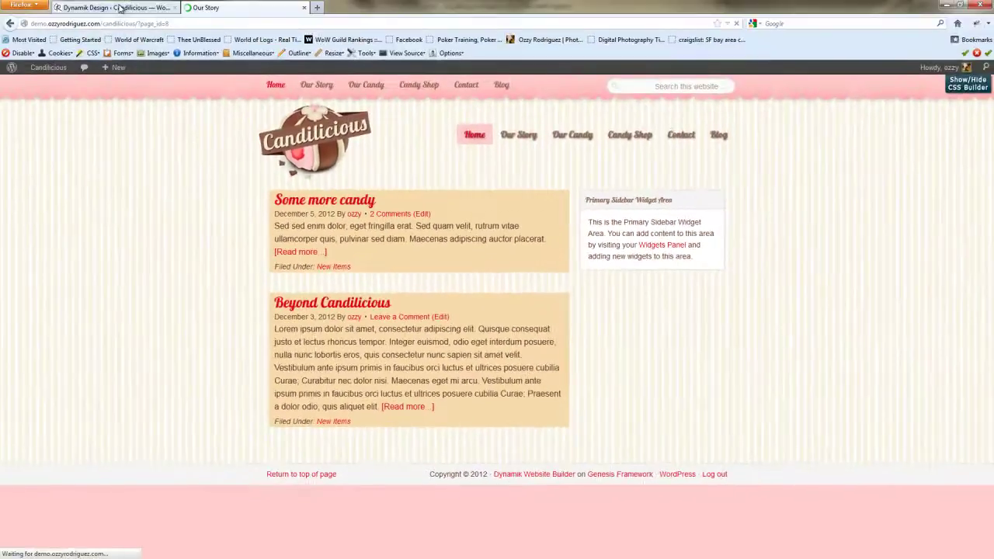
Step: Return to the Dynamik design options and look through the Comments settings
{"action": "left_click", "coordinate": [117, 7]}
{"action": "scroll", "coordinate": [559, 254], "scroll_direction": "up", "scroll_amount": 5}
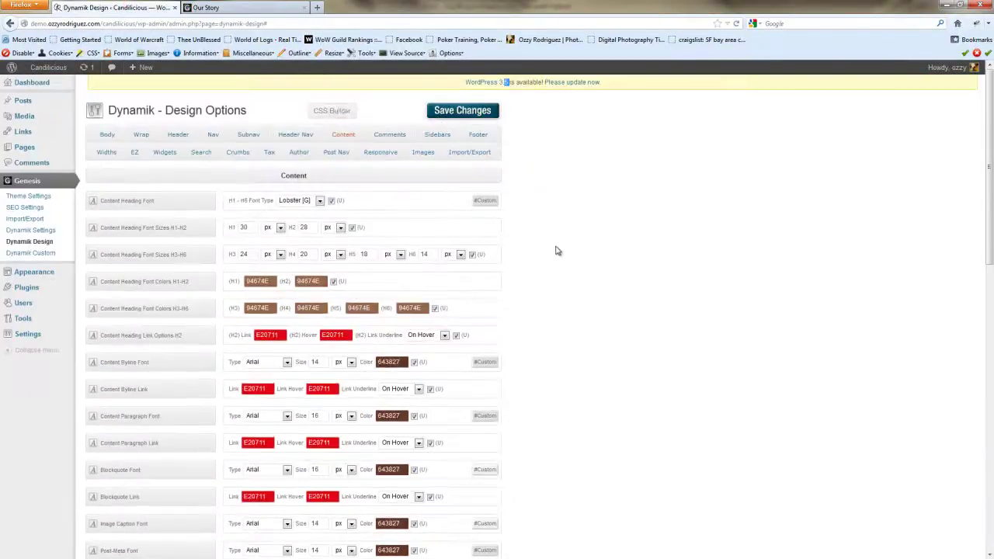
{"action": "left_click", "coordinate": [390, 135]}
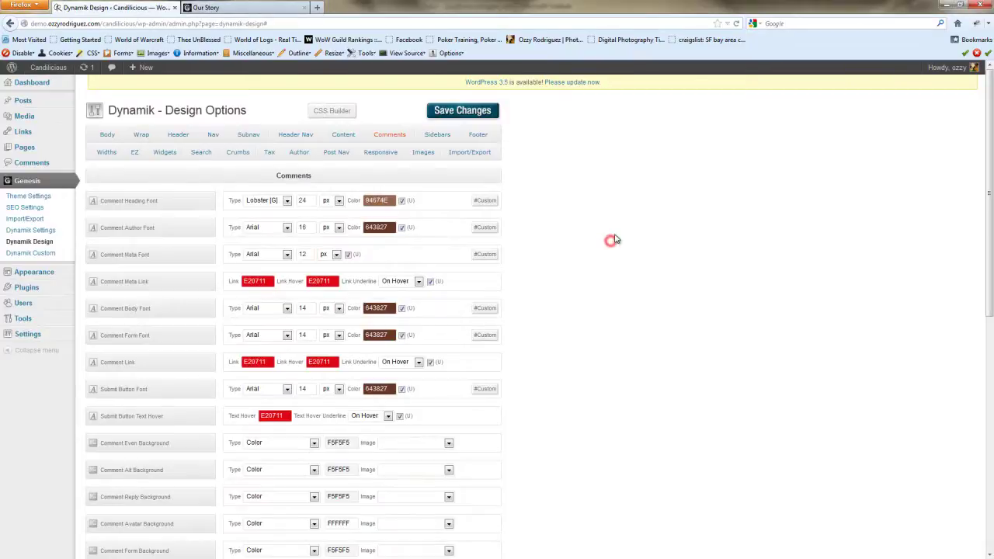
{"action": "scroll", "coordinate": [617, 238], "scroll_direction": "down", "scroll_amount": 2}
{"action": "scroll", "coordinate": [617, 238], "scroll_direction": "up", "scroll_amount": 2}
{"action": "scroll", "coordinate": [662, 310], "scroll_direction": "down", "scroll_amount": 3}
{"action": "scroll", "coordinate": [661, 311], "scroll_direction": "up", "scroll_amount": 3}
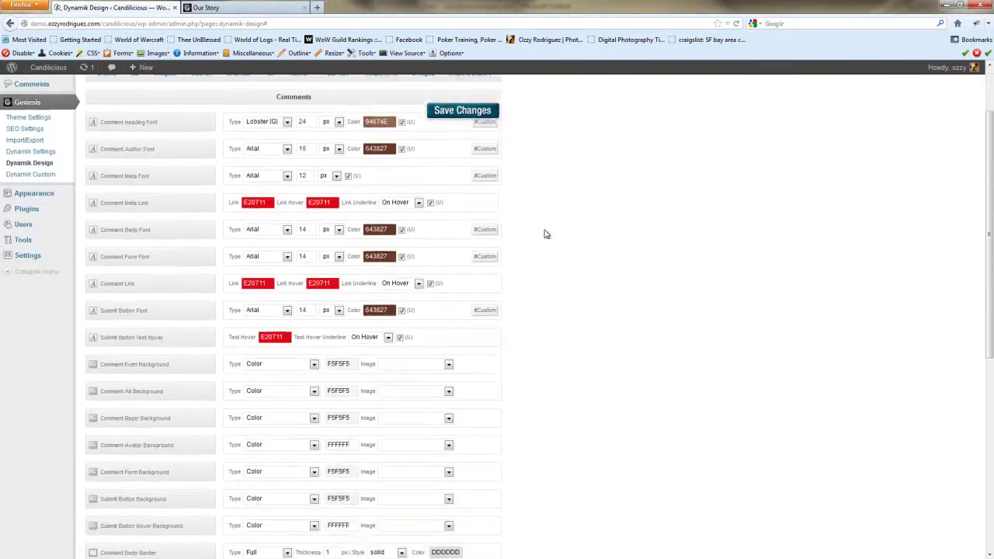
Step: Copy the Post Content Background colour F6DBAC from the Content design options
{"action": "left_click", "coordinate": [337, 136]}
{"action": "scroll", "coordinate": [588, 240], "scroll_direction": "down", "scroll_amount": 10}
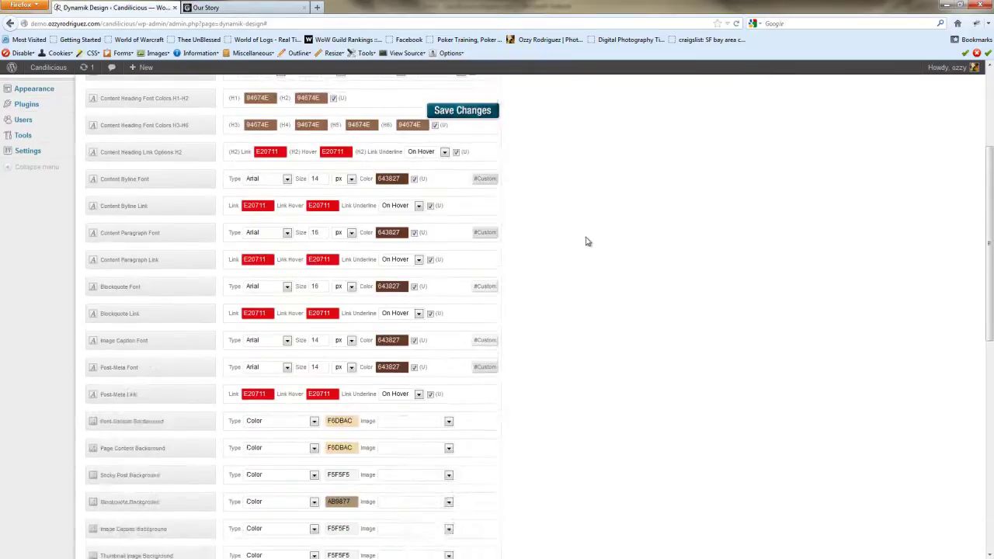
{"action": "left_click", "coordinate": [354, 191]}
{"action": "key", "text": "ctrl+c"}
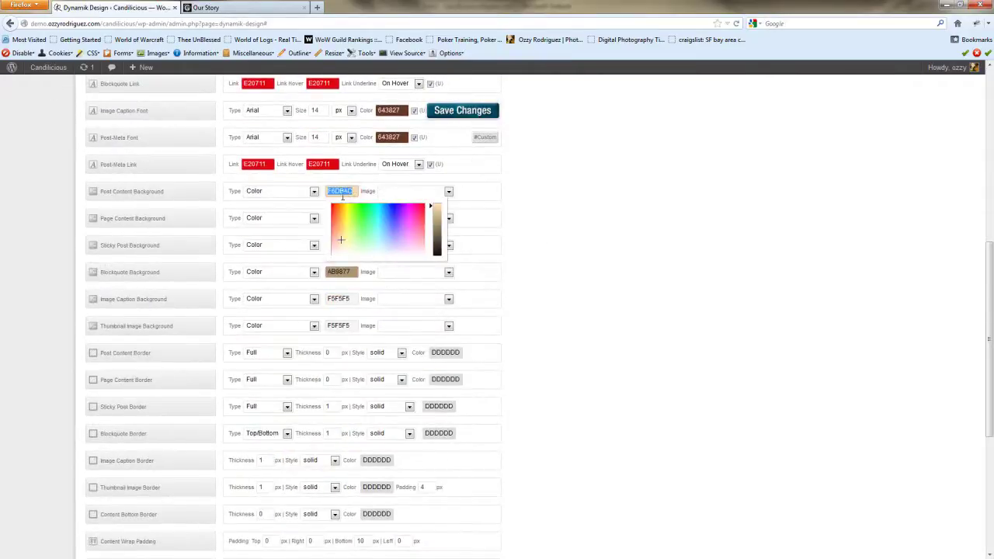
{"action": "left_click", "coordinate": [560, 182]}
{"action": "scroll", "coordinate": [535, 190], "scroll_direction": "up", "scroll_amount": 10}
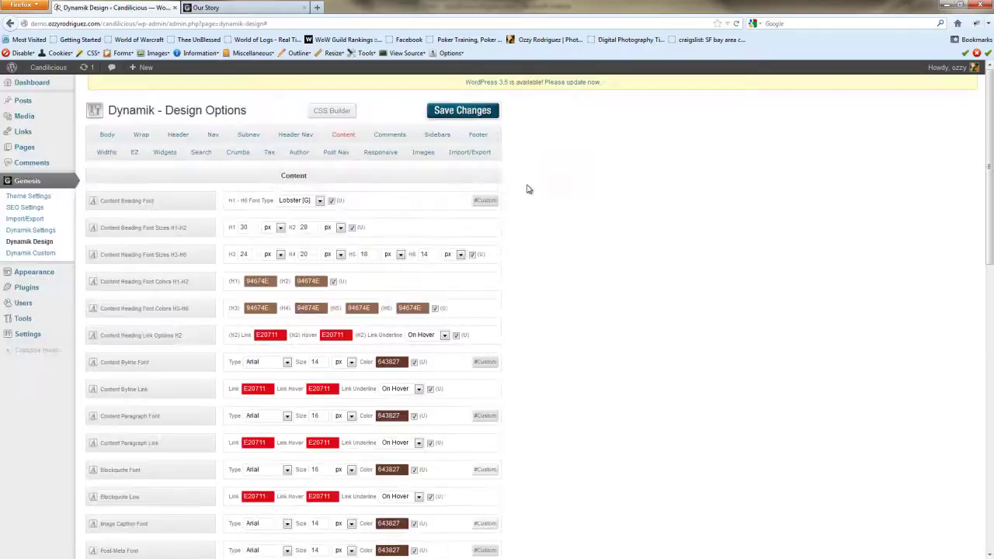
Step: Set both the Comment Even Background and Comment Alt Background colours to F6DBAC in the Comments design options
{"action": "left_click", "coordinate": [384, 137]}
{"action": "scroll", "coordinate": [604, 280], "scroll_direction": "down", "scroll_amount": 5}
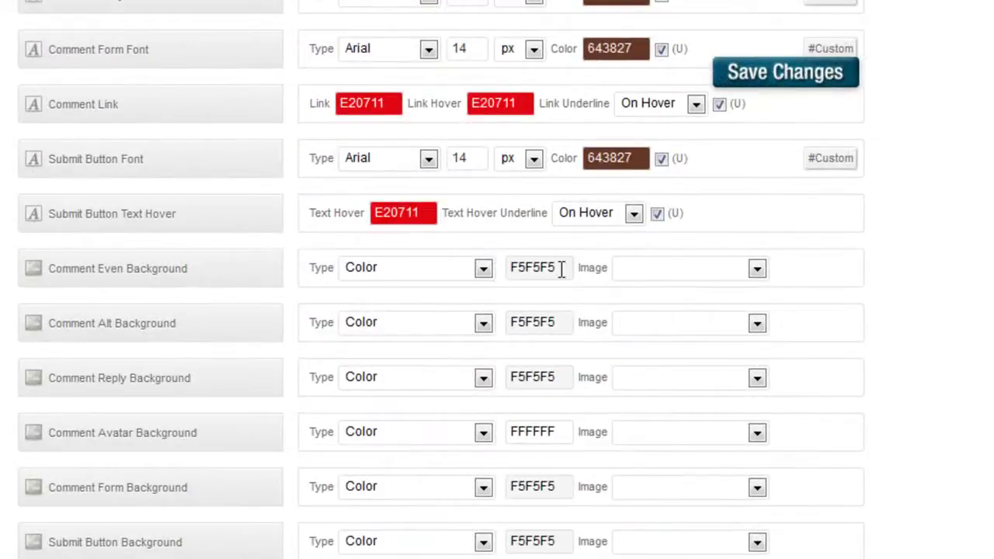
{"action": "left_click", "coordinate": [560, 268]}
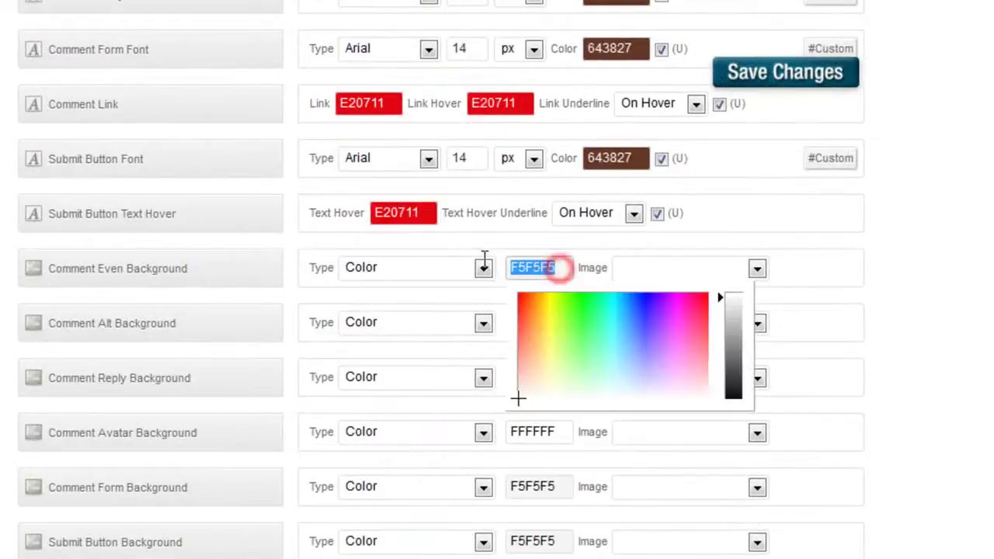
{"action": "key", "text": "ctrl+v"}
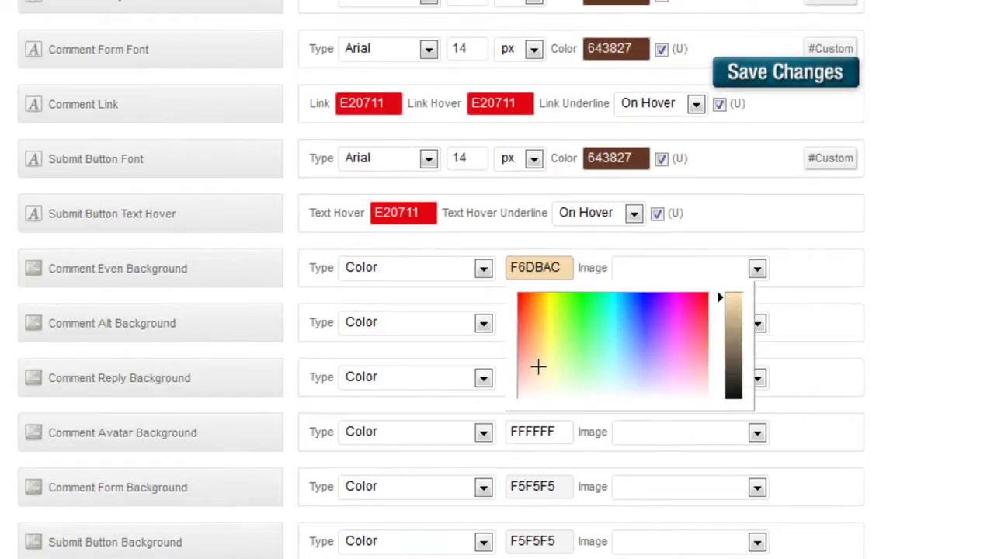
{"action": "key", "text": "Return"}
{"action": "left_click", "coordinate": [565, 322]}
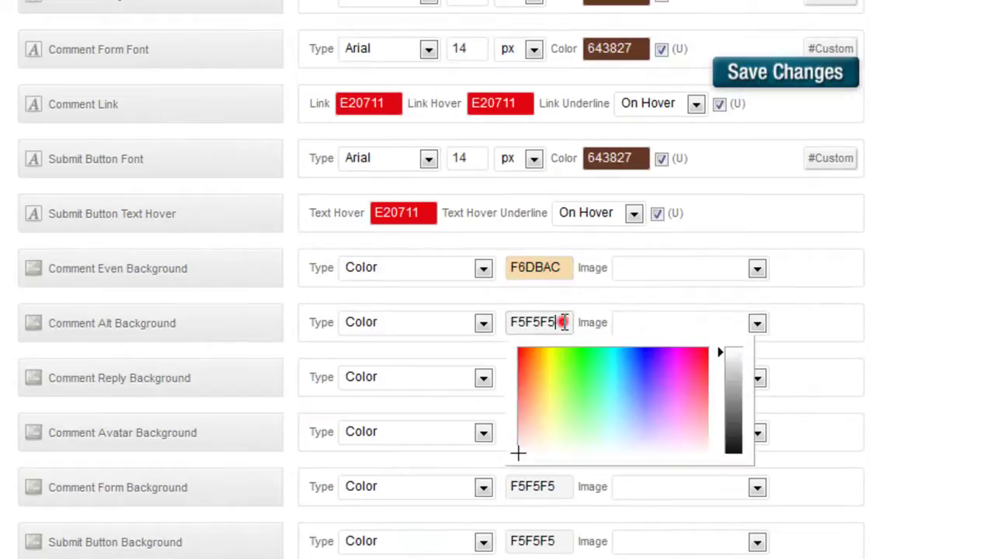
{"action": "double_click", "coordinate": [568, 321]}
{"action": "key", "text": "ctrl+v"}
{"action": "left_click", "coordinate": [913, 290]}
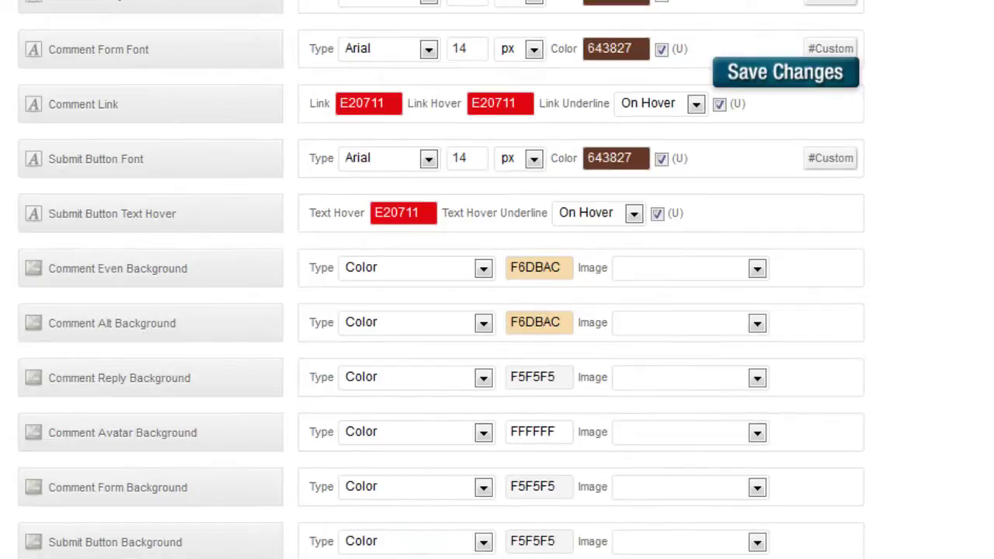
Step: Copy the Blockquote Background colour AB9877 from the Content design options
{"action": "scroll", "coordinate": [497, 311], "scroll_direction": "up", "scroll_amount": 6}
{"action": "left_click", "coordinate": [529, 123]}
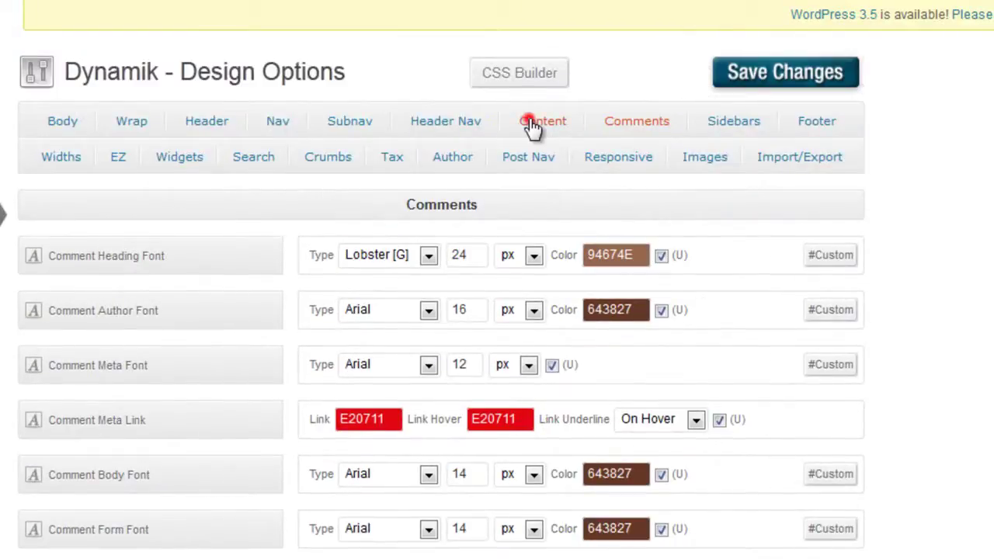
{"action": "scroll", "coordinate": [569, 498], "scroll_direction": "down", "scroll_amount": 10}
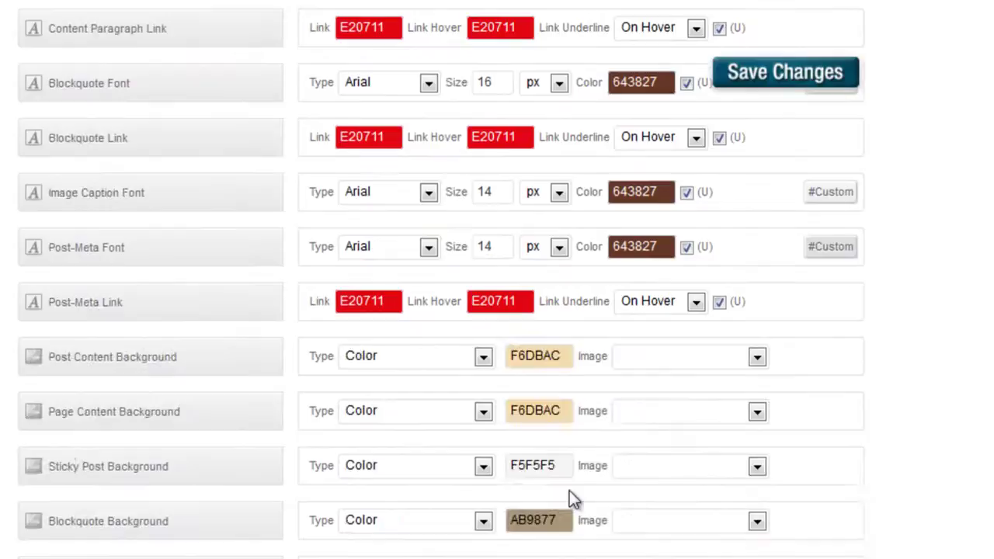
{"action": "left_click", "coordinate": [561, 516]}
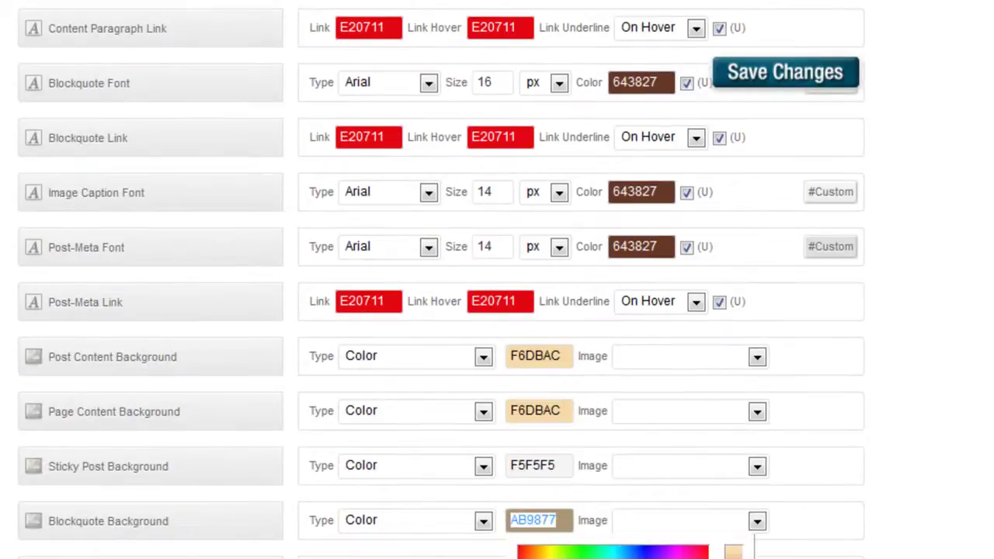
Step: Set the Comment Reply Background colour to AB9877 in the Comments design options
{"action": "scroll", "coordinate": [473, 517], "scroll_direction": "up", "scroll_amount": 3}
{"action": "scroll", "coordinate": [599, 146], "scroll_direction": "up", "scroll_amount": 6}
{"action": "left_click", "coordinate": [650, 126]}
{"action": "left_click", "coordinate": [965, 272]}
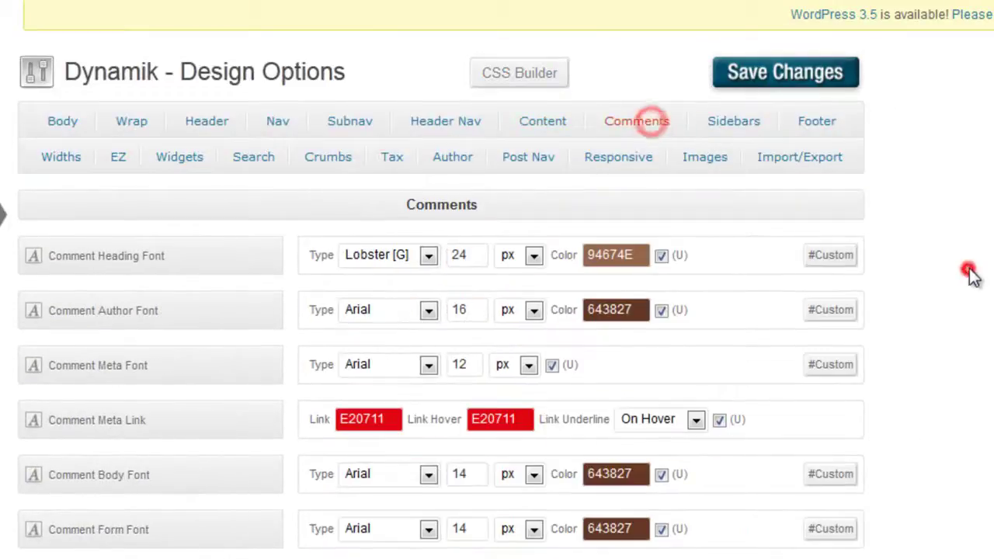
{"action": "scroll", "coordinate": [954, 281], "scroll_direction": "down", "scroll_amount": 6}
{"action": "left_click", "coordinate": [561, 376]}
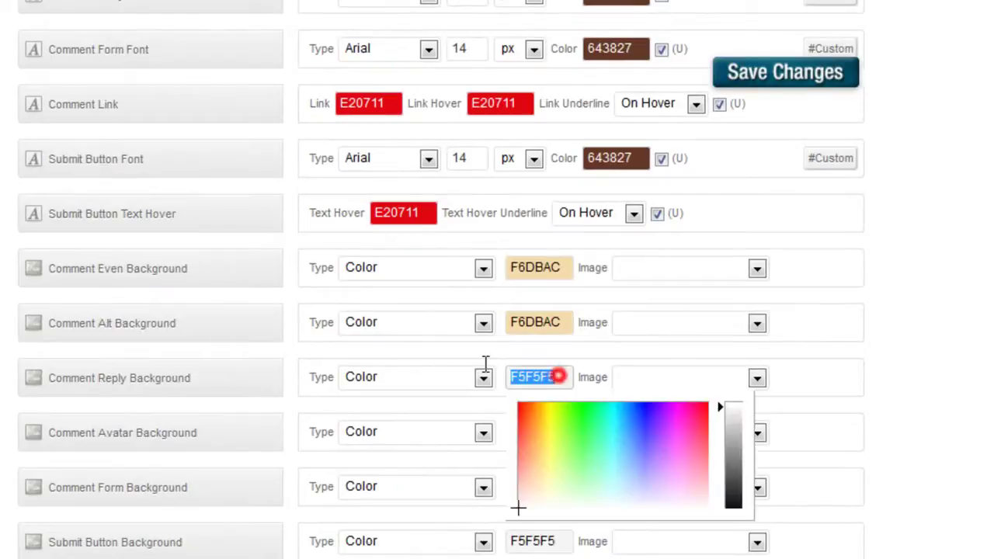
{"action": "type", "text": "AB9877"}
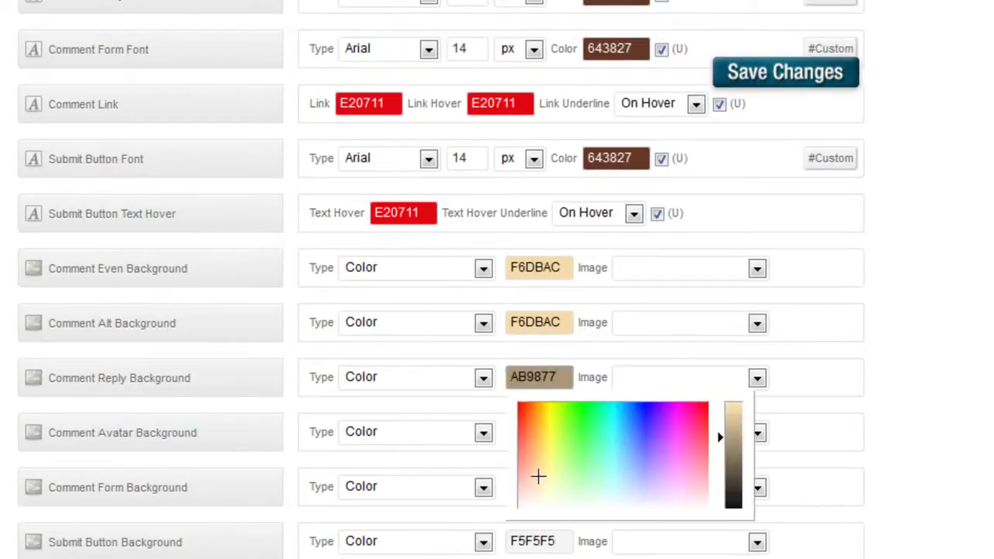
{"action": "key", "text": "Tab"}
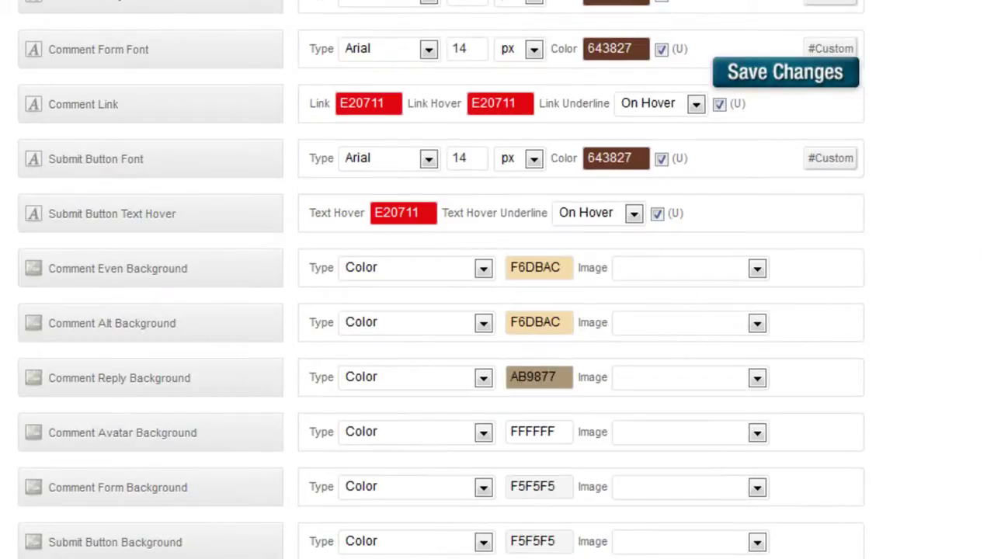
{"action": "left_click", "coordinate": [936, 359]}
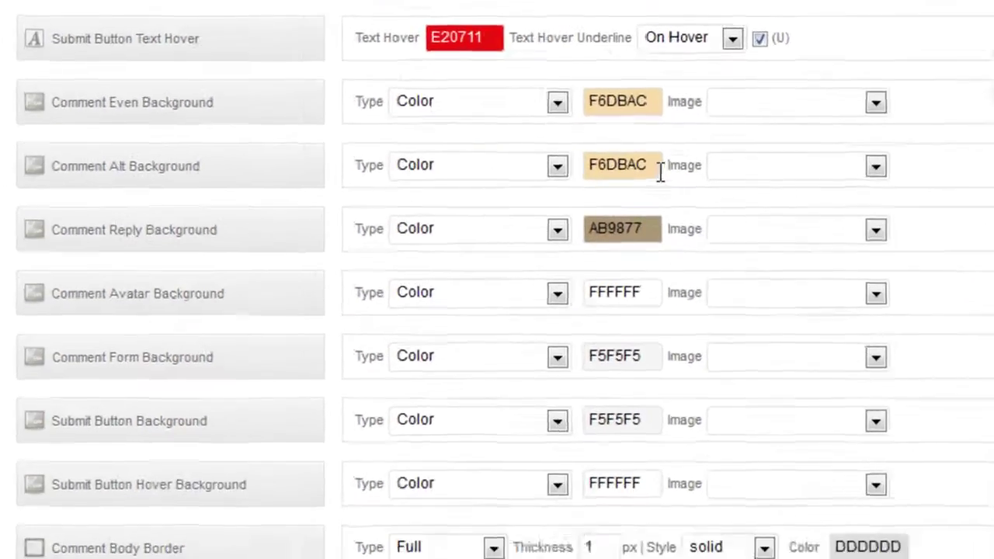
Step: Copy the Comment Alt Background colour F6DBAC into the Submit Button Background
{"action": "left_click", "coordinate": [569, 318]}
{"action": "key", "text": "ctrl+c"}
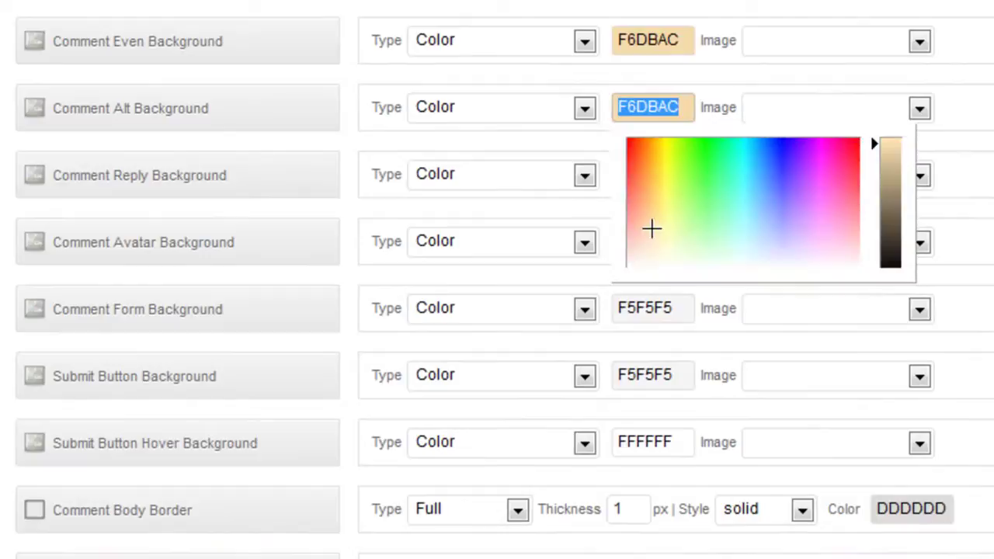
{"action": "left_click", "coordinate": [676, 376]}
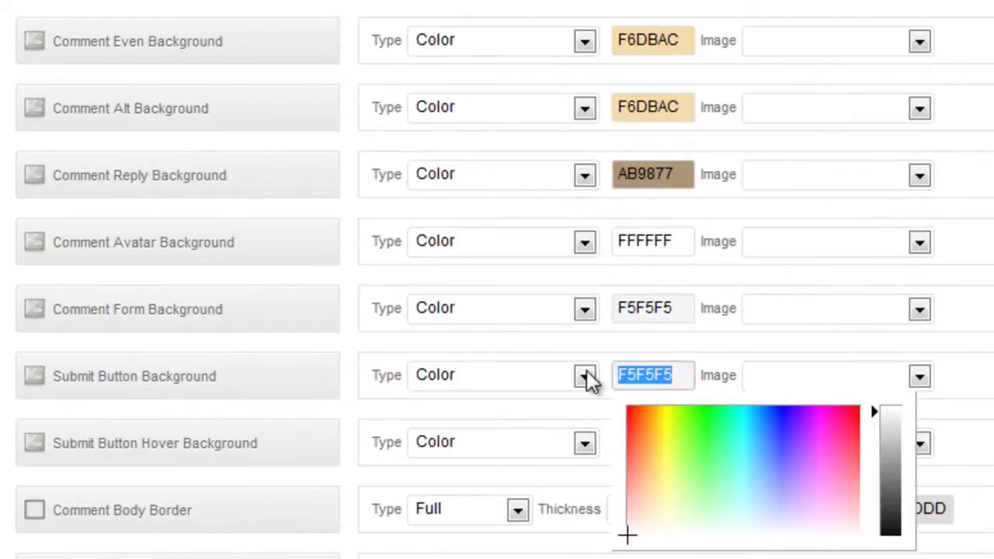
{"action": "key", "text": "ctrl+v"}
Step: Copy the Comment Reply Background colour AB9877 into the Submit Button Hover Background and save the design options
{"action": "left_click", "coordinate": [680, 167]}
{"action": "key", "text": "ctrl+c"}
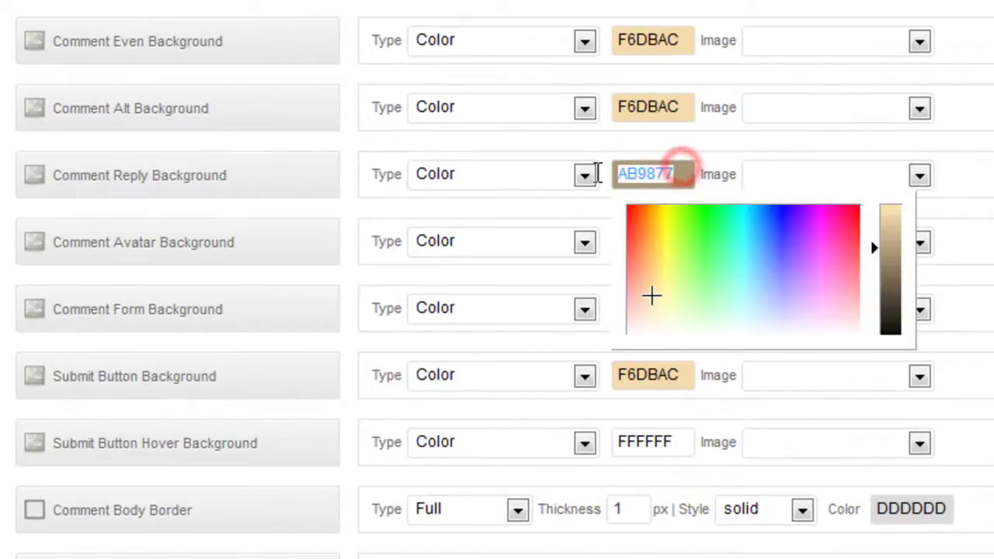
{"action": "left_click", "coordinate": [967, 287]}
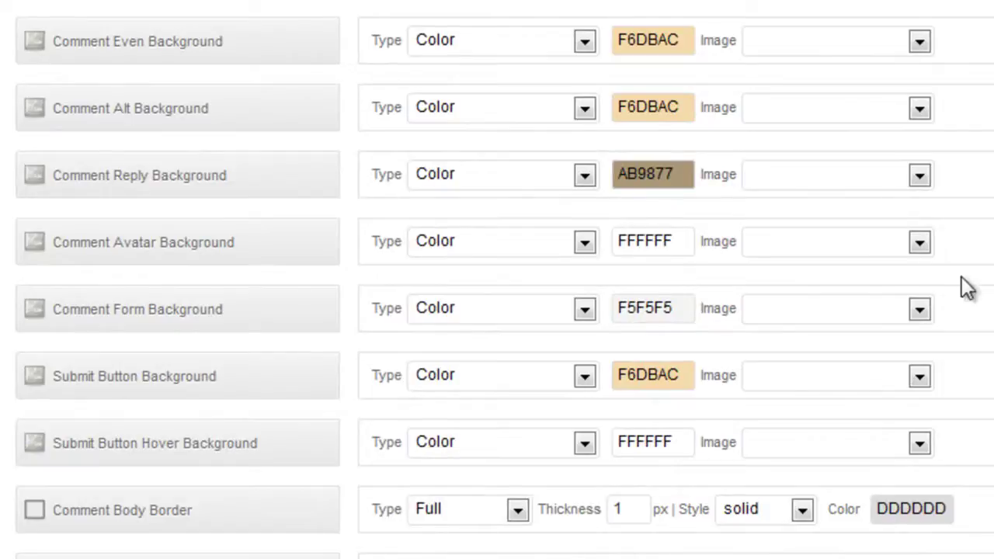
{"action": "left_click", "coordinate": [664, 440]}
{"action": "left_click", "coordinate": [585, 442]}
{"action": "left_click", "coordinate": [585, 442]}
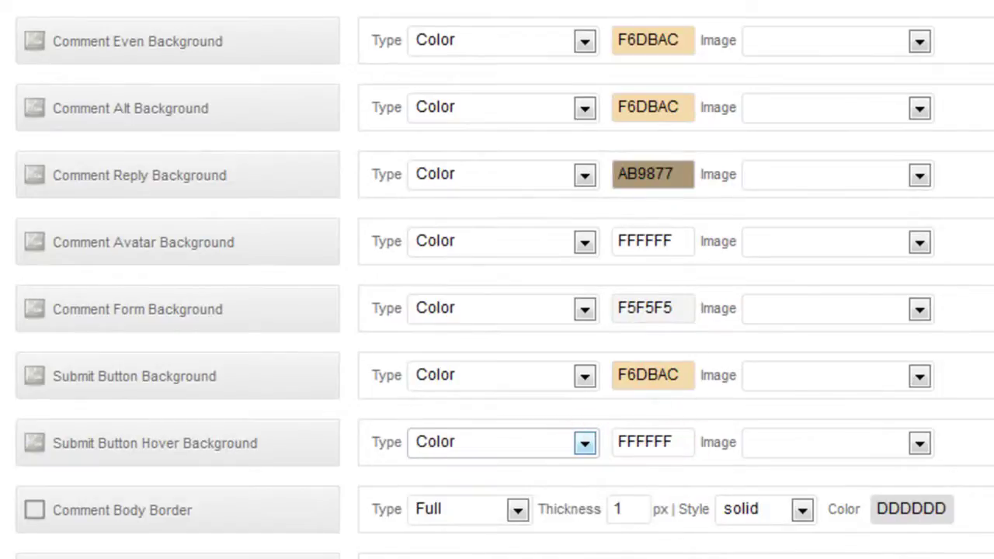
{"action": "left_click", "coordinate": [683, 440]}
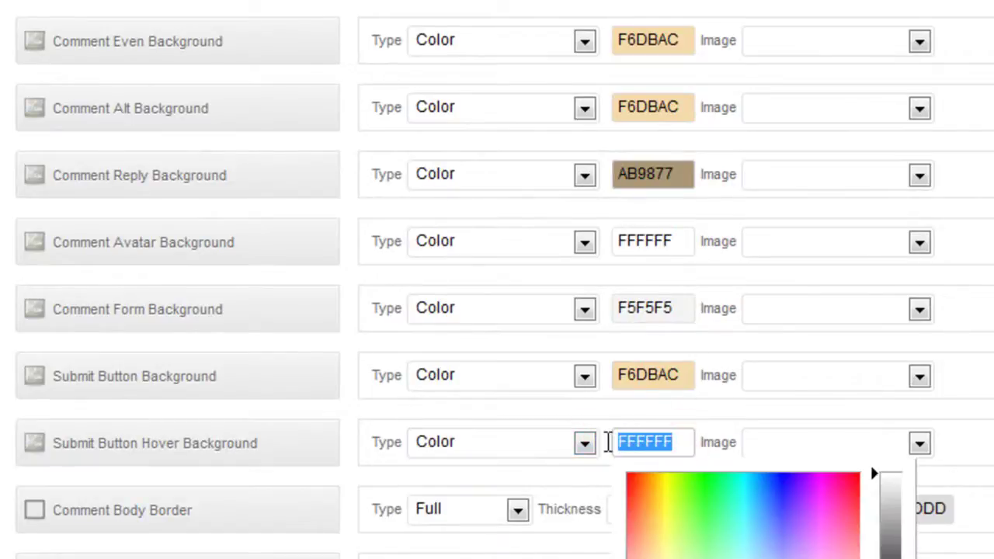
{"action": "key", "text": "ctrl+v"}
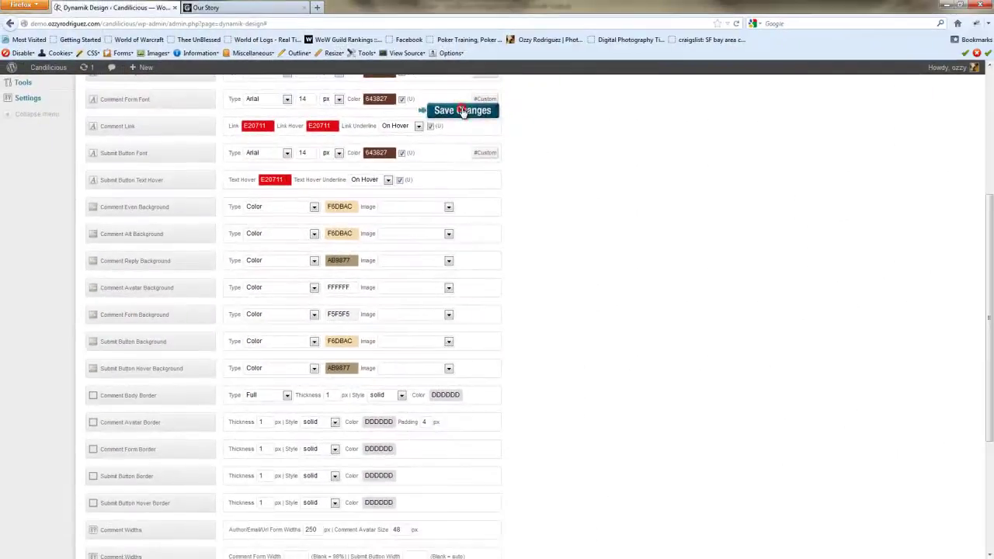
{"action": "left_click", "coordinate": [462, 110]}
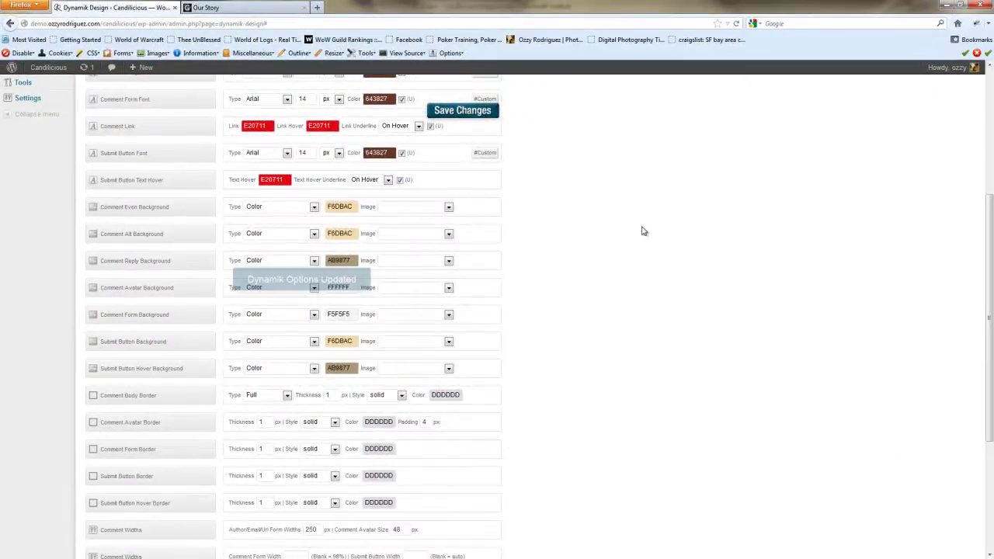
Step: Open the "Some more candy" post on the live site and inspect the styling of its comments area
{"action": "left_click", "coordinate": [274, 9]}
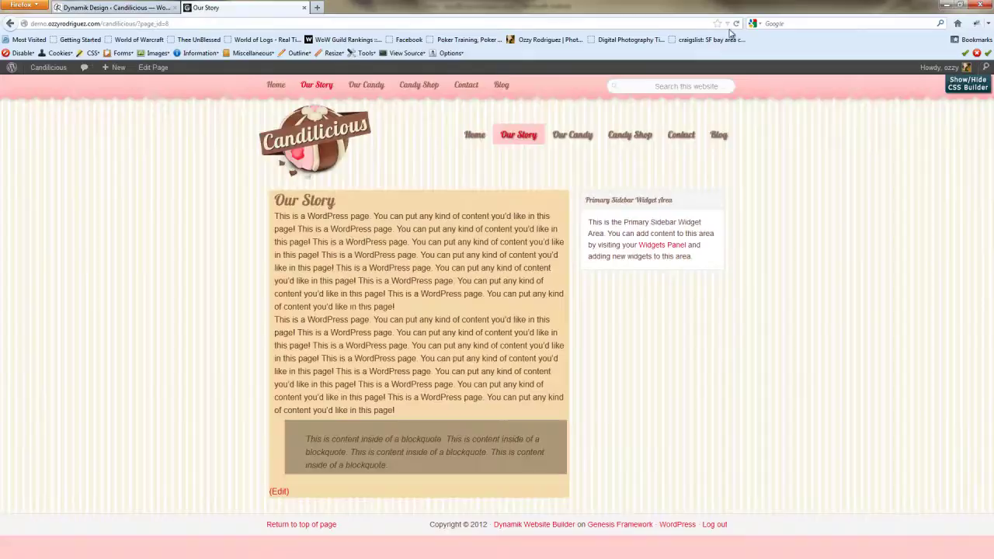
{"action": "left_click", "coordinate": [475, 136]}
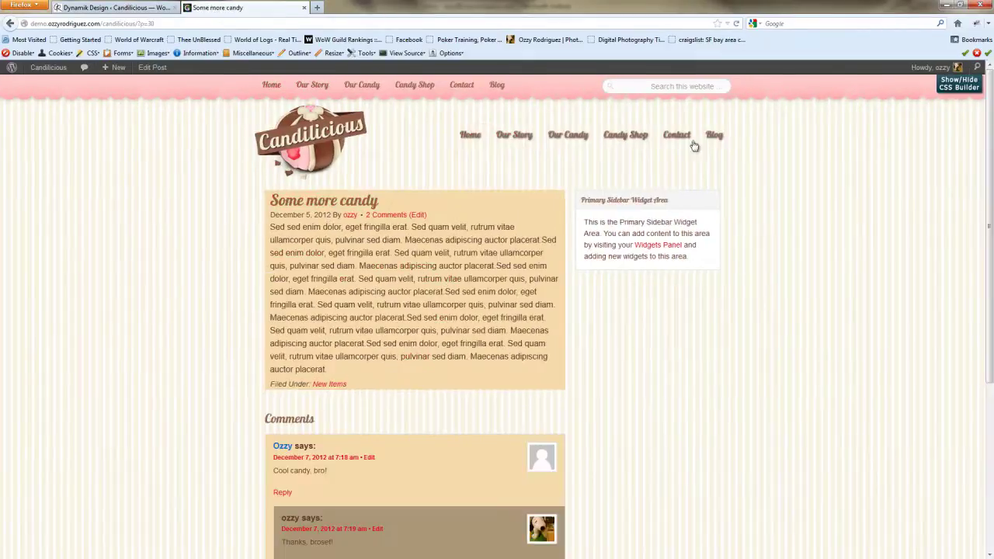
{"action": "scroll", "coordinate": [624, 291], "scroll_direction": "down", "scroll_amount": 4}
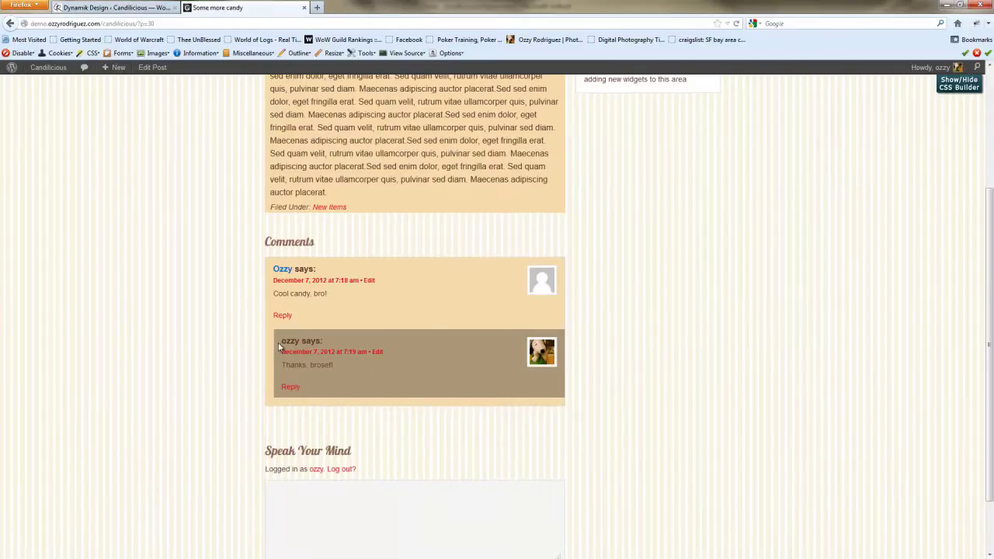
Step: Set the Comment Body Border thickness to 0 px, save the design options and reload the live post
{"action": "left_click", "coordinate": [116, 7]}
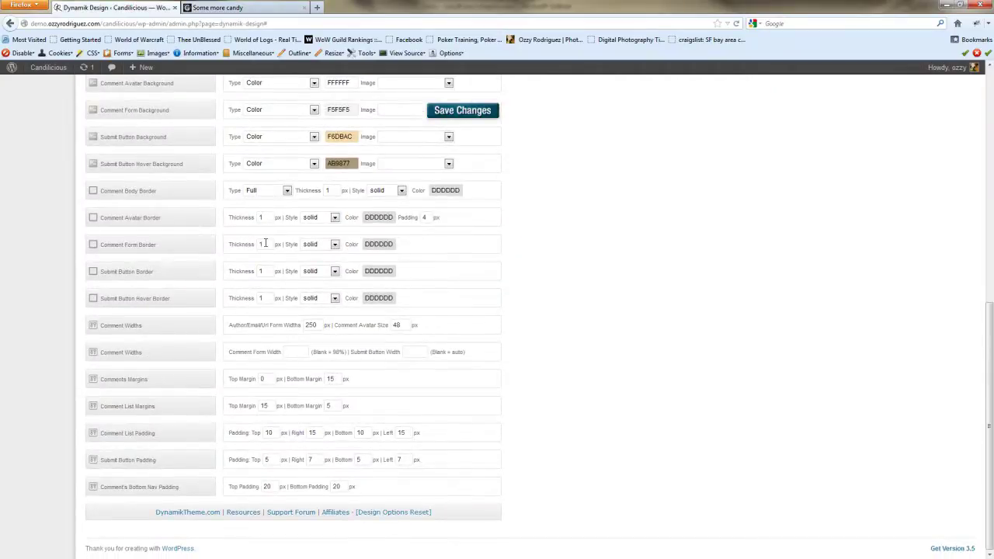
{"action": "double_click", "coordinate": [332, 189]}
{"action": "type", "text": "0"}
{"action": "left_click", "coordinate": [464, 111]}
{"action": "left_click", "coordinate": [226, 7]}
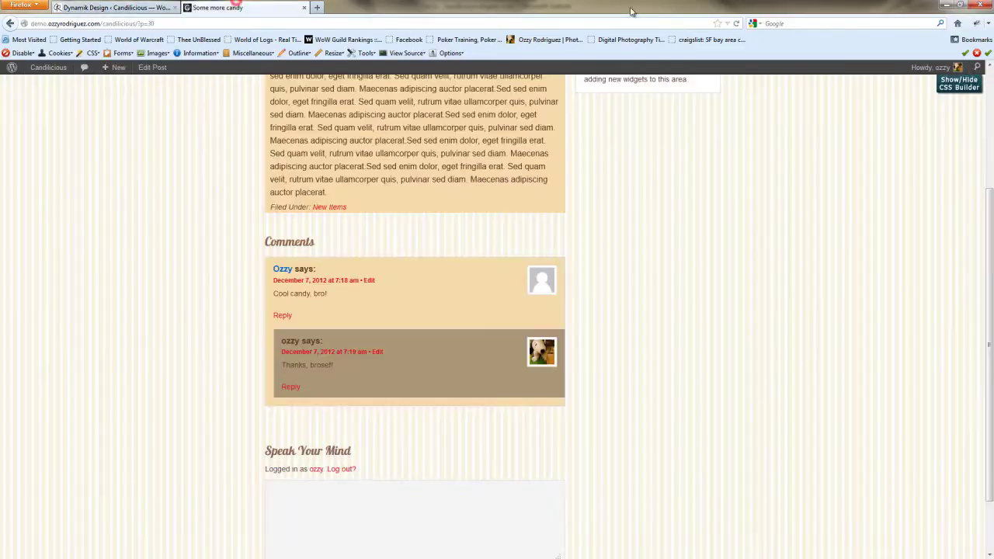
{"action": "left_click", "coordinate": [738, 24]}
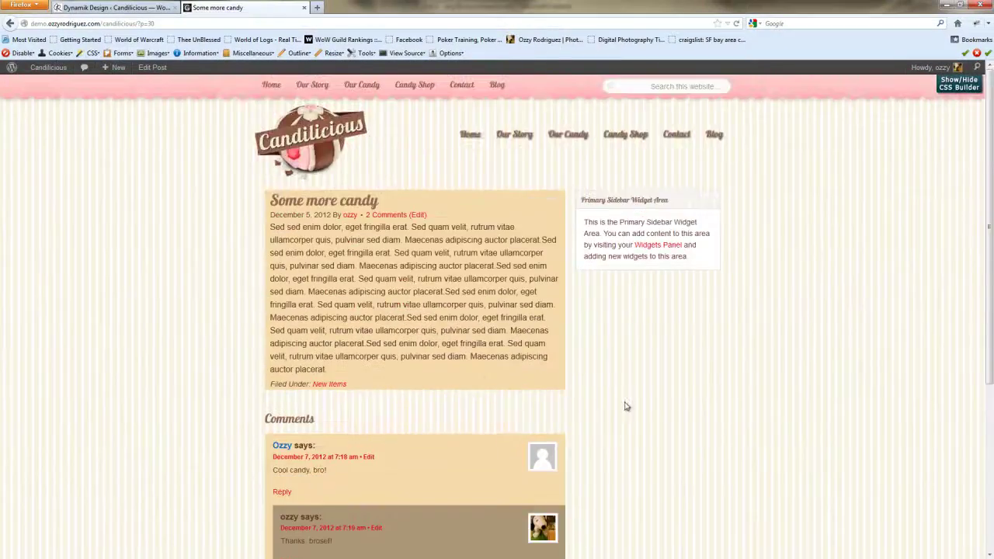
Step: Open the Sidebars section of the Dynamik design options
{"action": "left_click", "coordinate": [124, 7]}
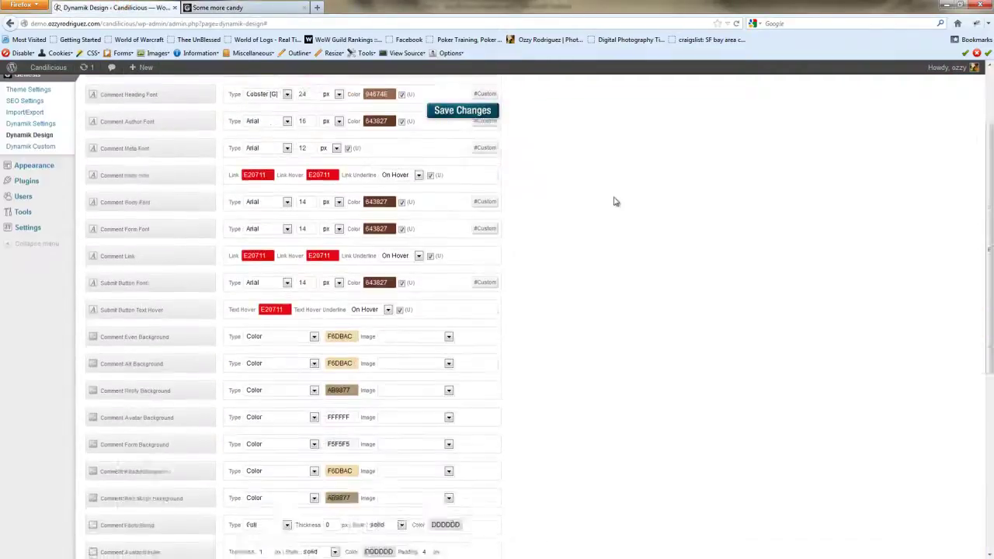
{"action": "left_click", "coordinate": [437, 134]}
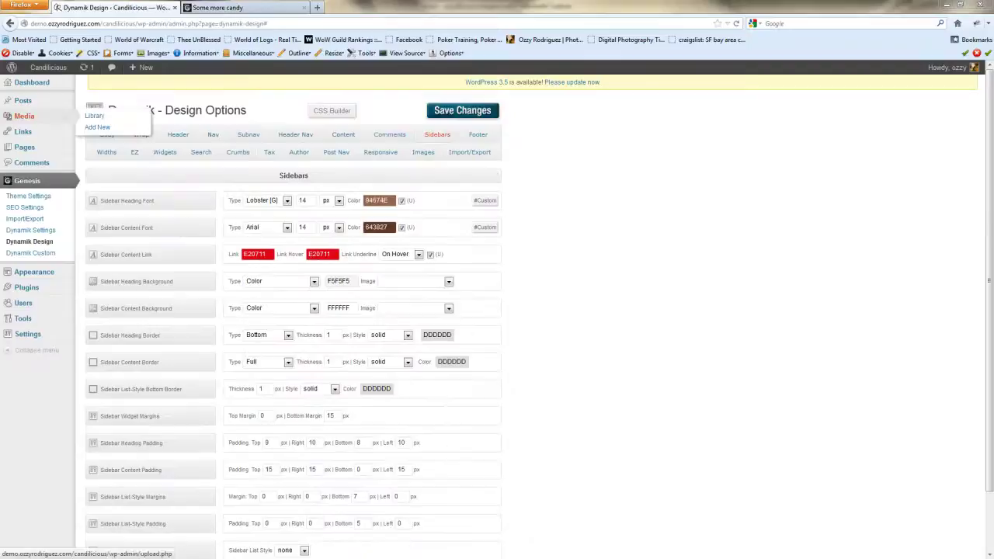
{"action": "left_click", "coordinate": [617, 205]}
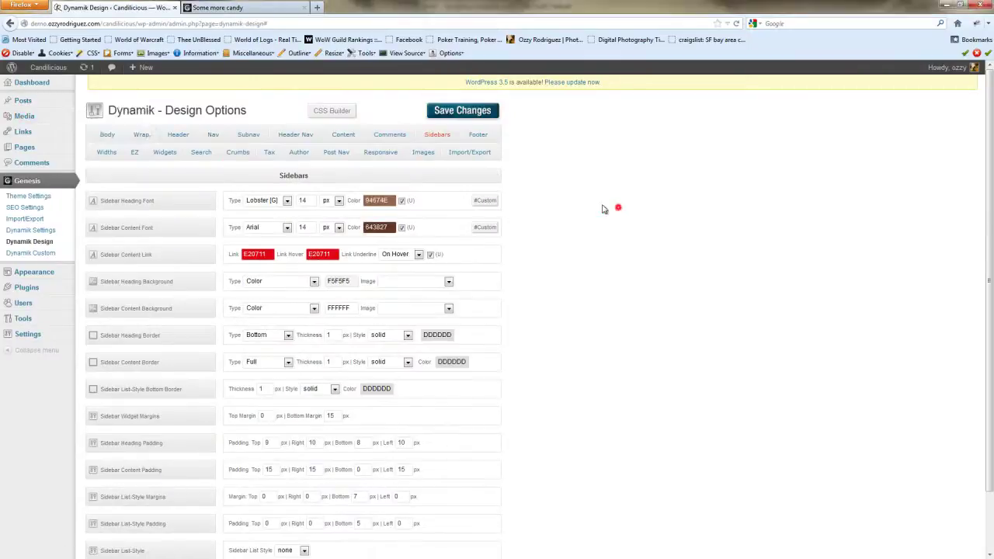
Step: Compare the live post's sidebar with the content boxes in the bottom section of the Photoshop design
{"action": "left_click", "coordinate": [242, 7]}
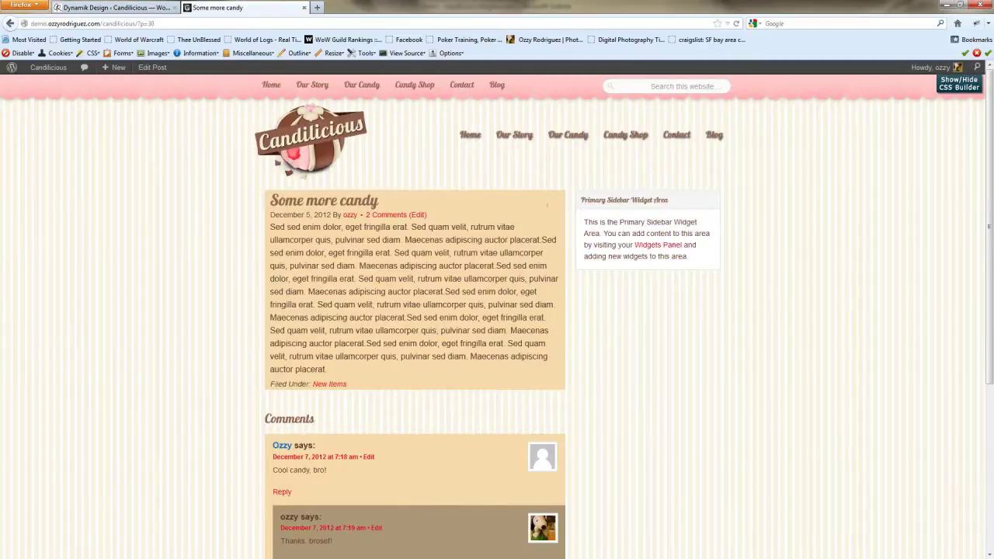
{"action": "key", "text": "alt+Tab"}
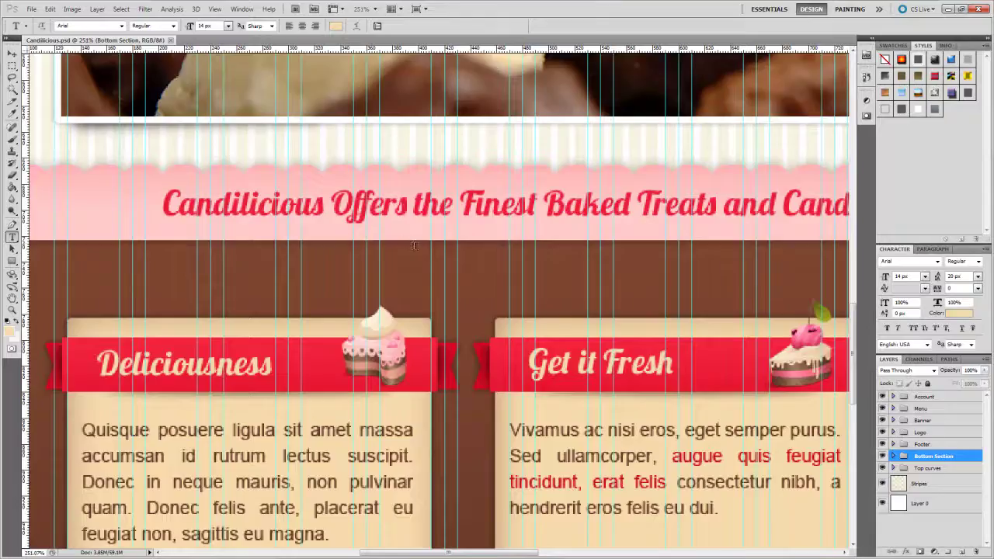
{"action": "scroll", "coordinate": [414, 245], "scroll_direction": "down", "scroll_amount": 5}
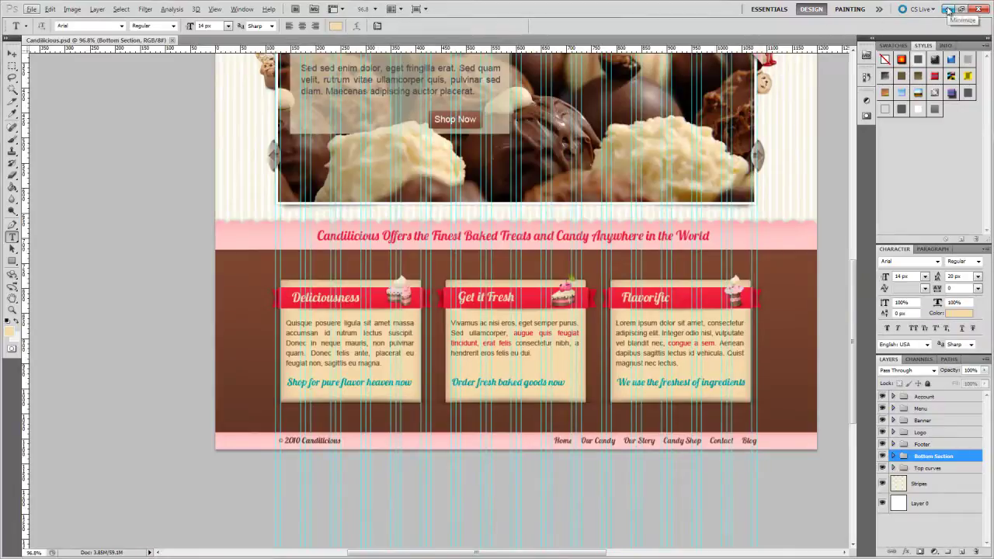
{"action": "left_click", "coordinate": [949, 8]}
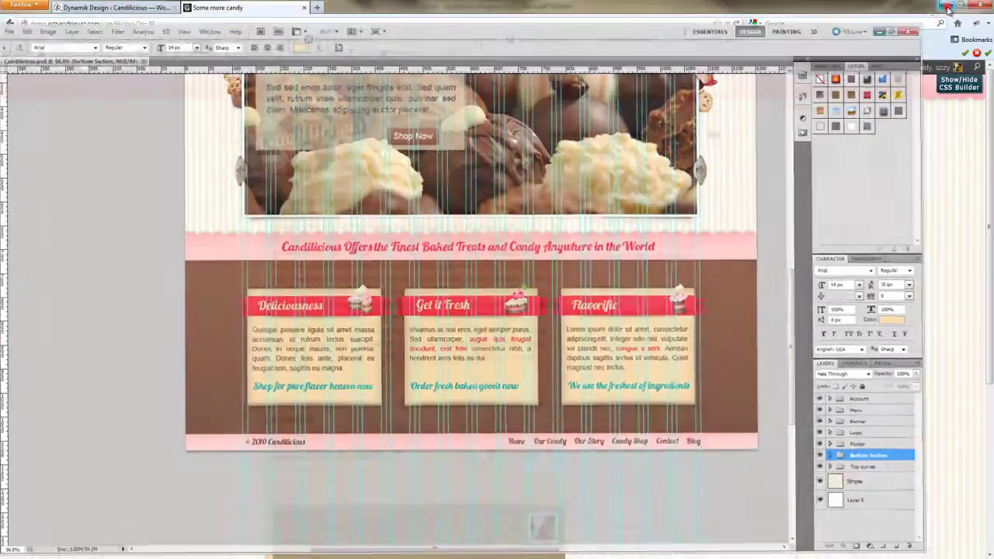
Step: Copy the Sidebar Content Link colour E20711 into the Sidebar Heading Background and save the design options
{"action": "left_click", "coordinate": [140, 7]}
{"action": "left_click", "coordinate": [535, 188]}
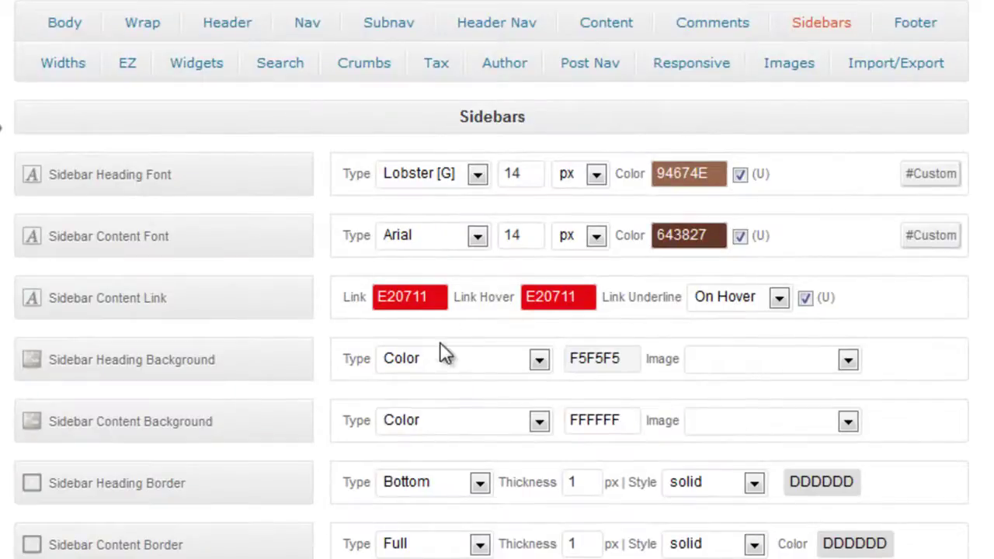
{"action": "left_click", "coordinate": [435, 297]}
{"action": "key", "text": "ctrl+c"}
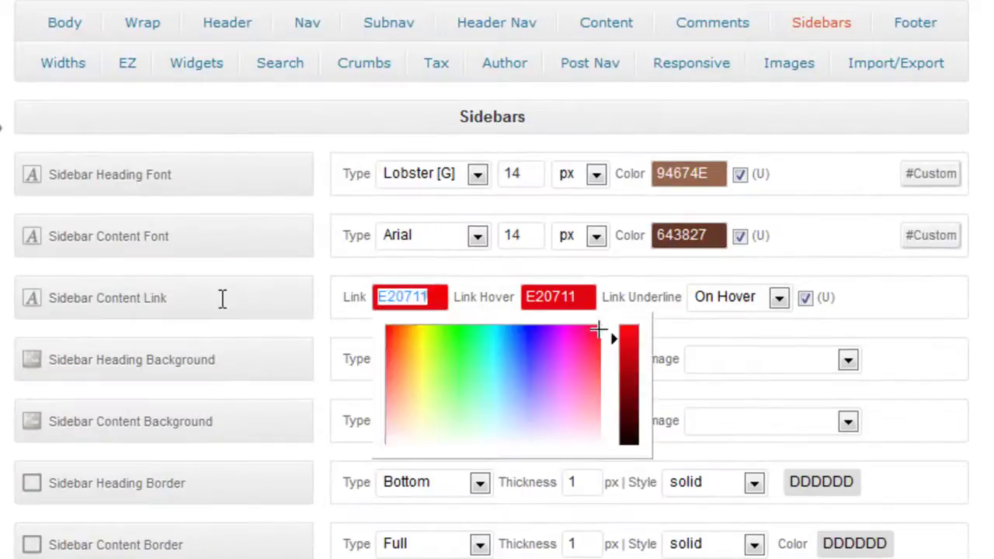
{"action": "left_click", "coordinate": [284, 277]}
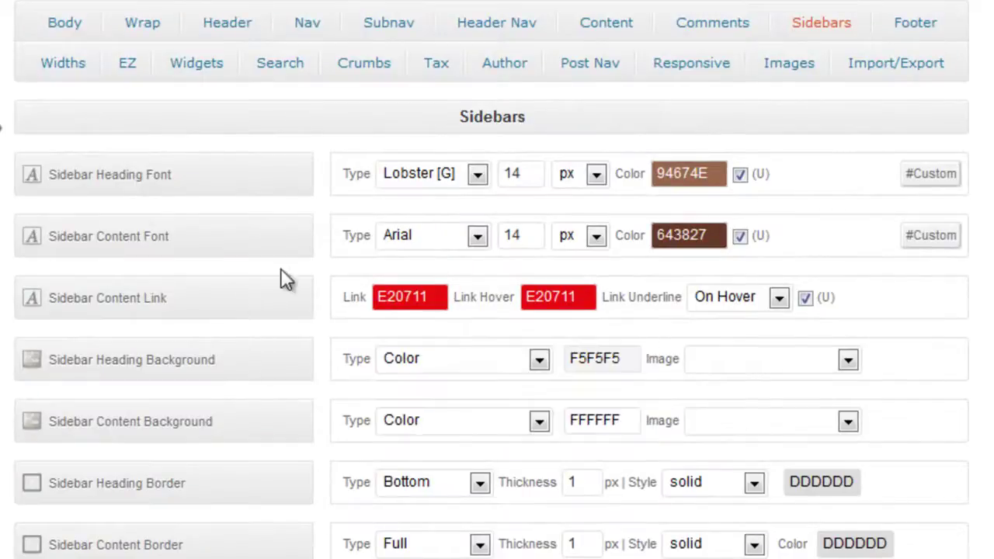
{"action": "left_click", "coordinate": [629, 358]}
{"action": "key", "text": "ctrl+v"}
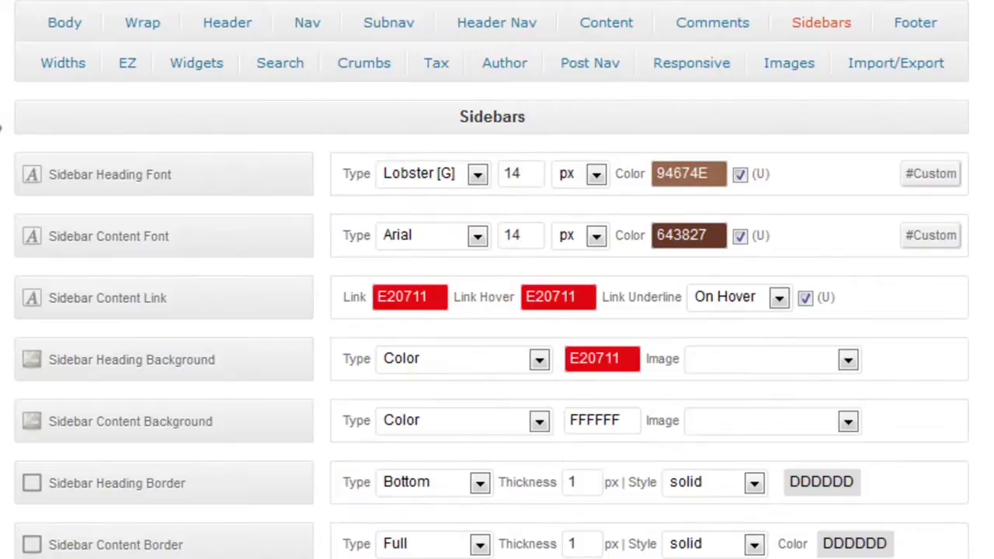
{"action": "key", "text": "ctrl+s"}
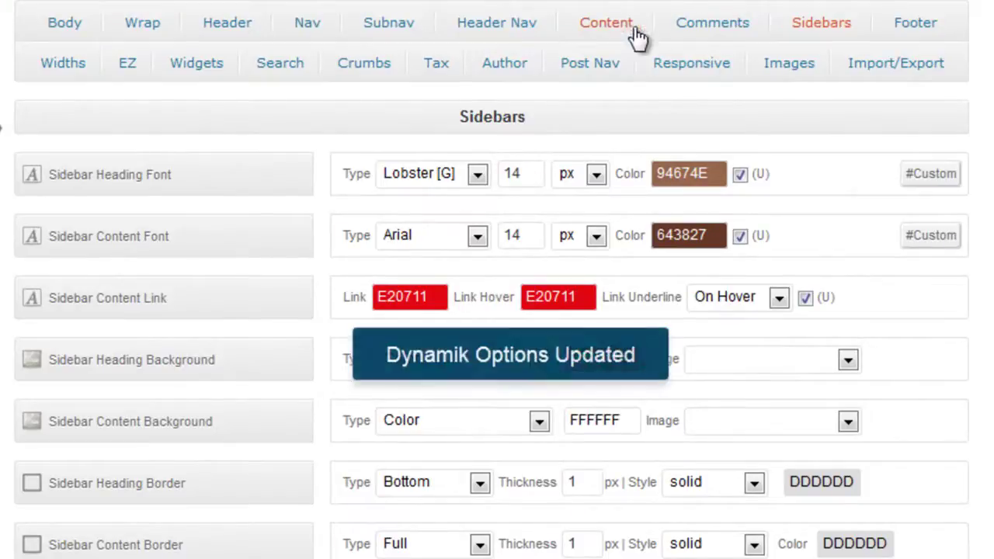
Step: Copy the Post Content Background colour F6DBAC from the Content design options
{"action": "left_click", "coordinate": [606, 23]}
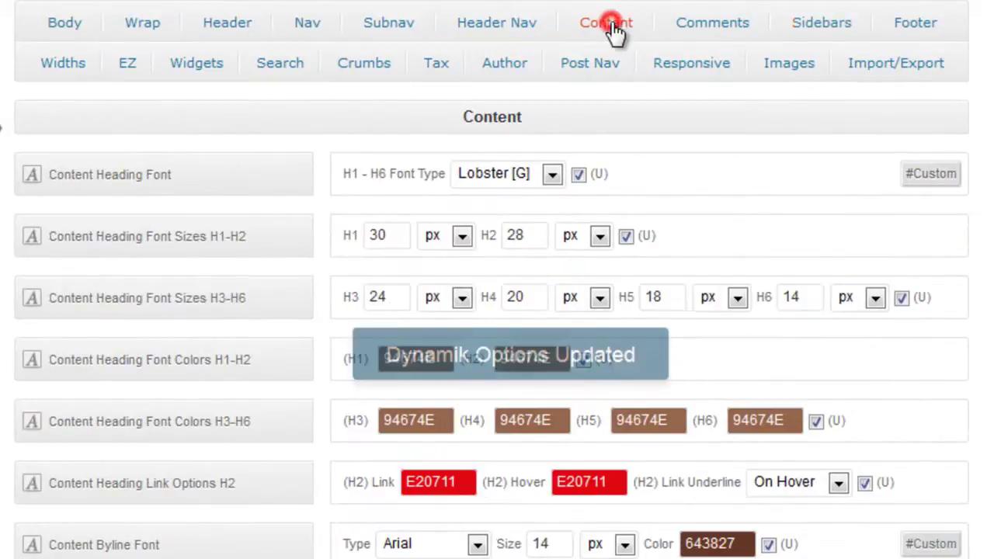
{"action": "scroll", "coordinate": [642, 382], "scroll_direction": "down", "scroll_amount": 10}
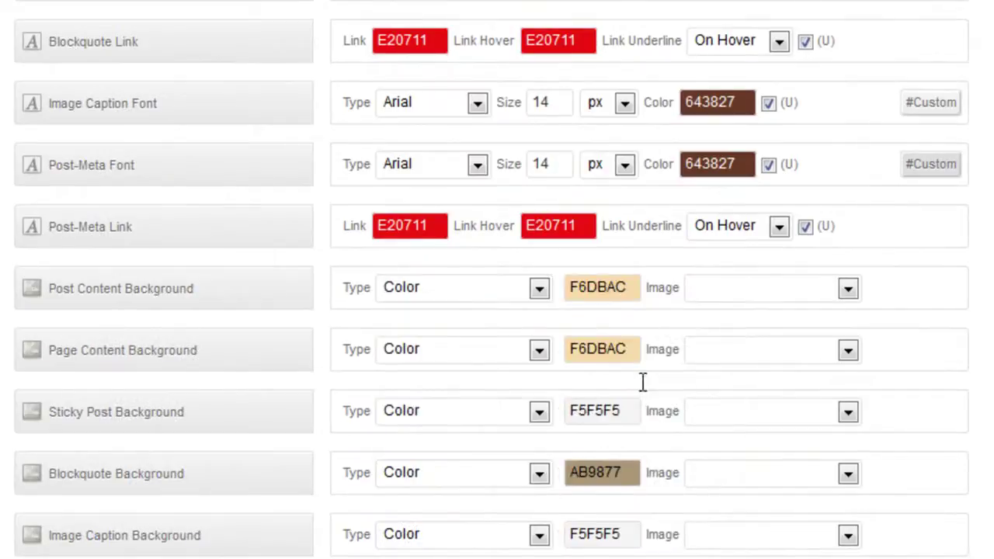
{"action": "left_click", "coordinate": [636, 287]}
{"action": "left_click", "coordinate": [629, 287]}
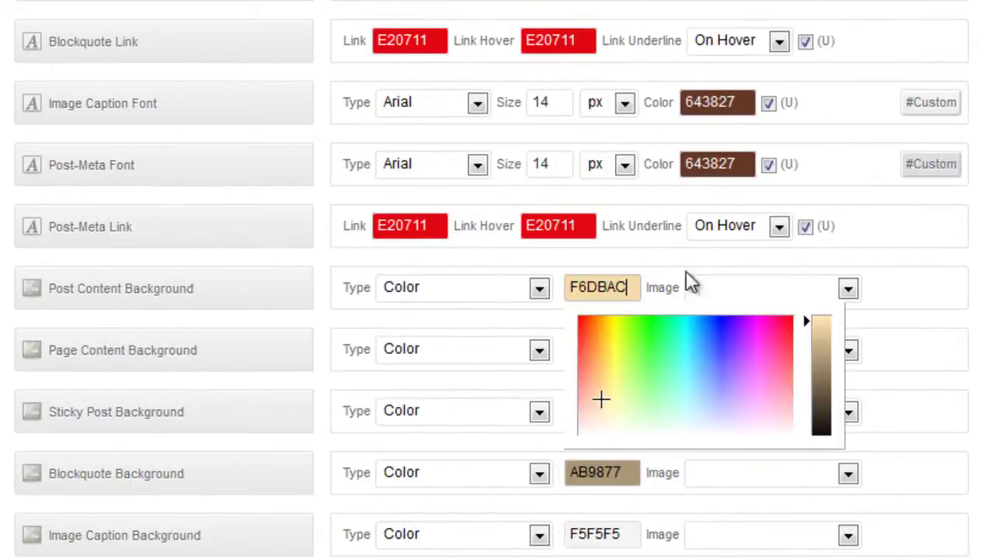
{"action": "left_click_drag", "start_coordinate": [628, 288], "coordinate": [528, 277]}
{"action": "key", "text": "ctrl+c"}
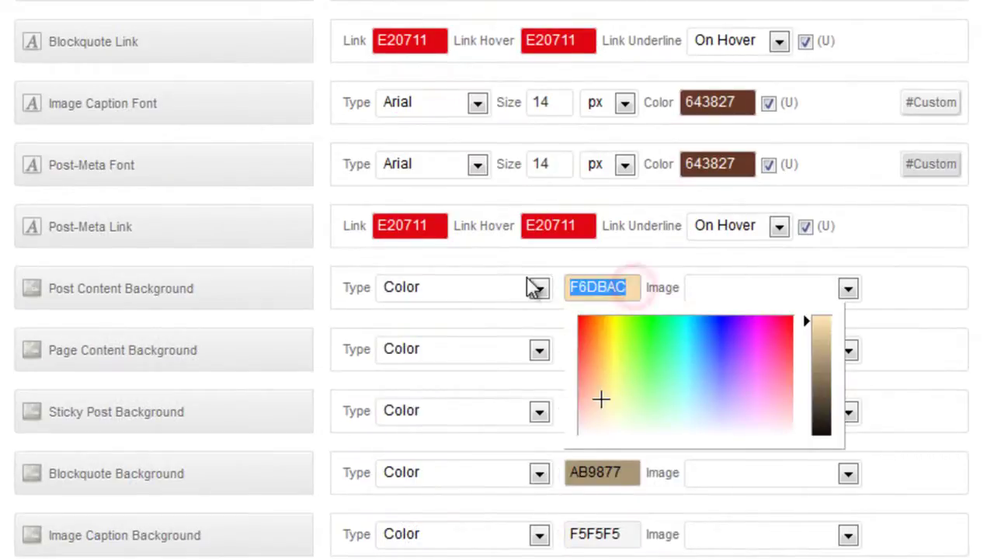
Step: Set the Sidebar Content Background colour to F6DBAC in the Sidebars design options and save the changes
{"action": "scroll", "coordinate": [990, 220], "scroll_direction": "up", "scroll_amount": 10}
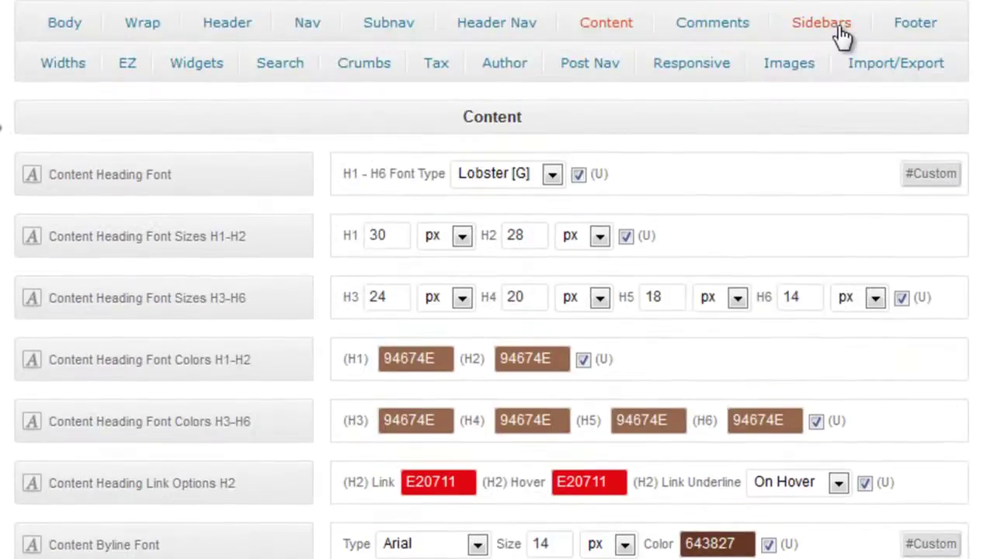
{"action": "left_click", "coordinate": [837, 25]}
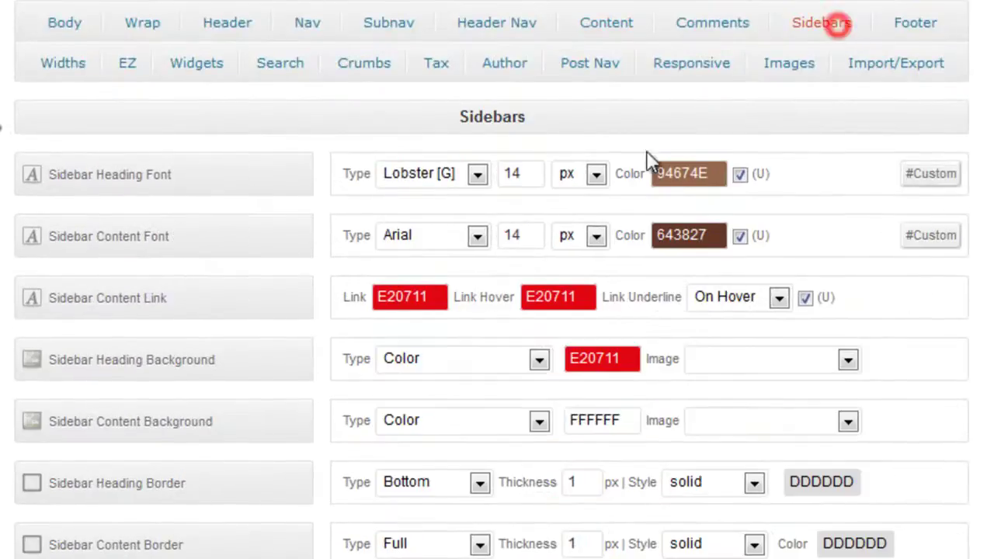
{"action": "left_click", "coordinate": [625, 420]}
{"action": "double_click", "coordinate": [625, 420]}
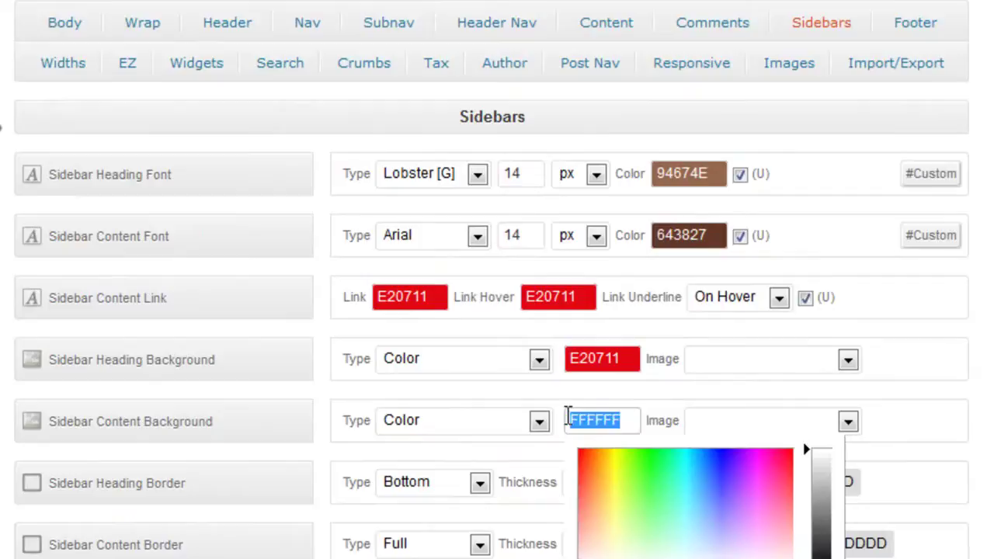
{"action": "key", "text": "ctrl+v"}
{"action": "left_click", "coordinate": [978, 132]}
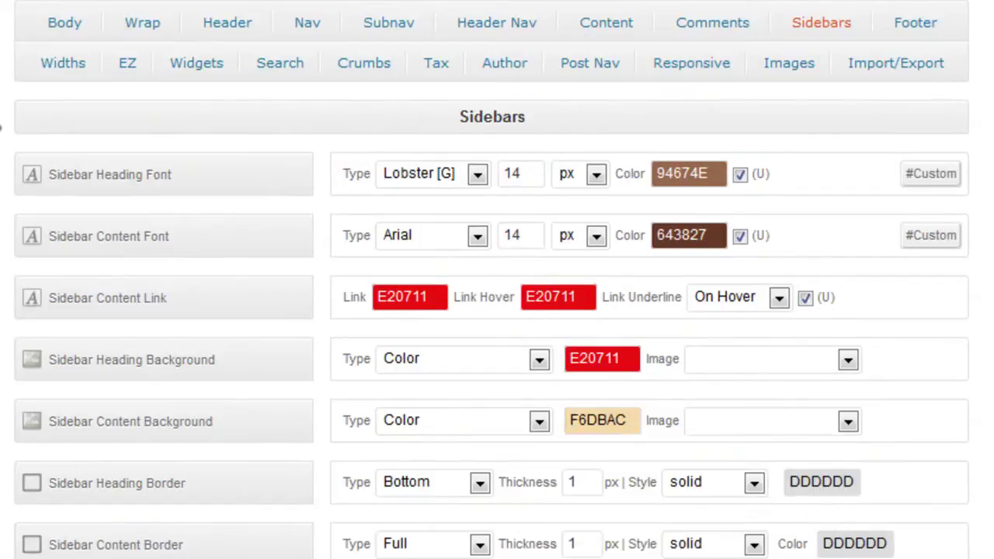
{"action": "left_click", "coordinate": [971, 26]}
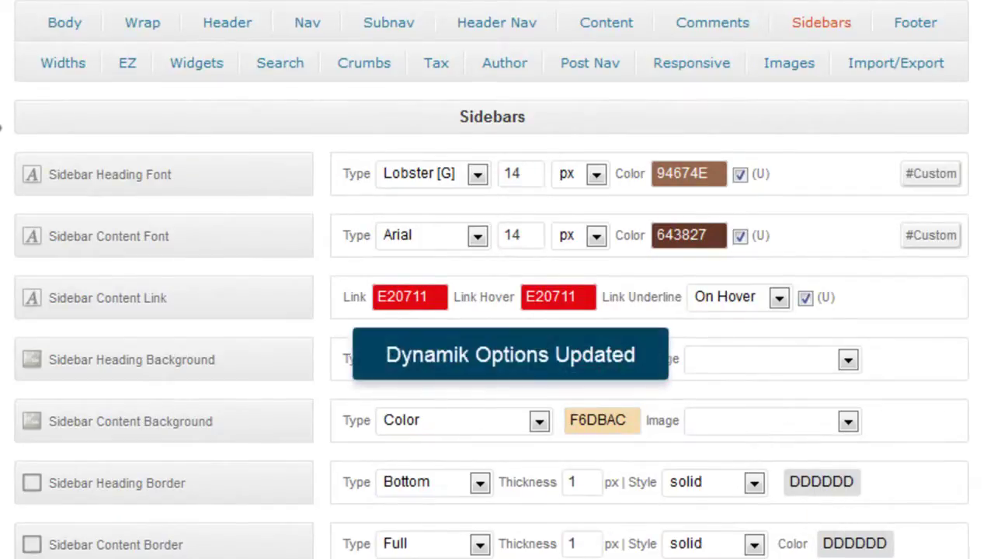
Step: Reload the live post to check the sidebar's heading and content background colours
{"action": "scroll", "coordinate": [497, 311], "scroll_direction": "down", "scroll_amount": 2}
{"action": "scroll", "coordinate": [497, 311], "scroll_direction": "down", "scroll_amount": 1}
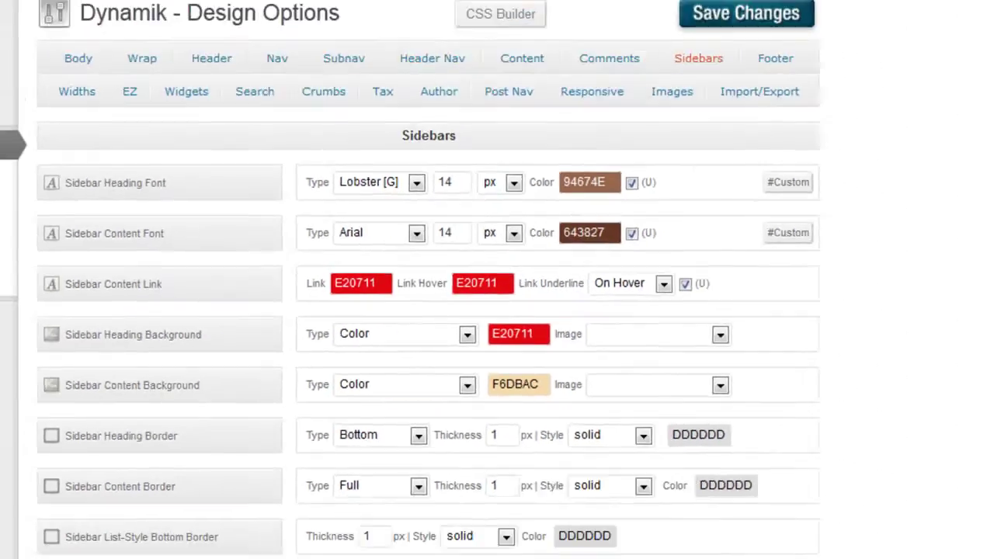
{"action": "left_click", "coordinate": [233, 7]}
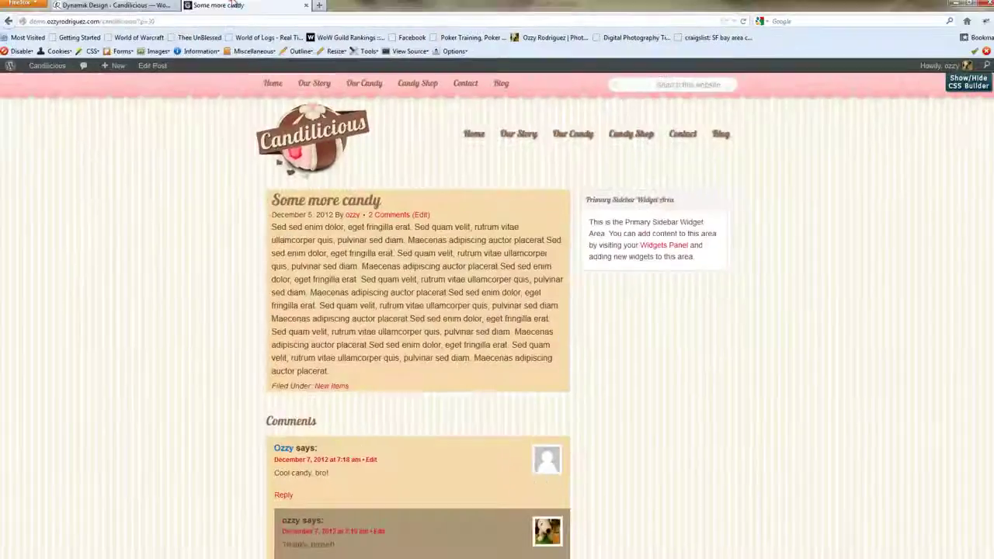
{"action": "left_click", "coordinate": [737, 24]}
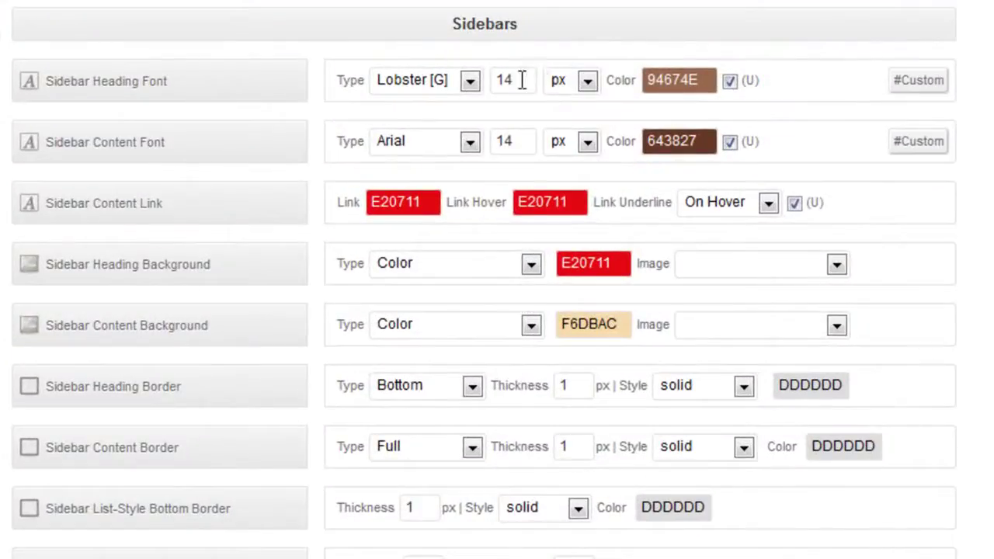
Step: Set the Sidebar Heading Font size to 20 px in the Sidebars design options
{"action": "double_click", "coordinate": [514, 81]}
{"action": "type", "text": "20"}
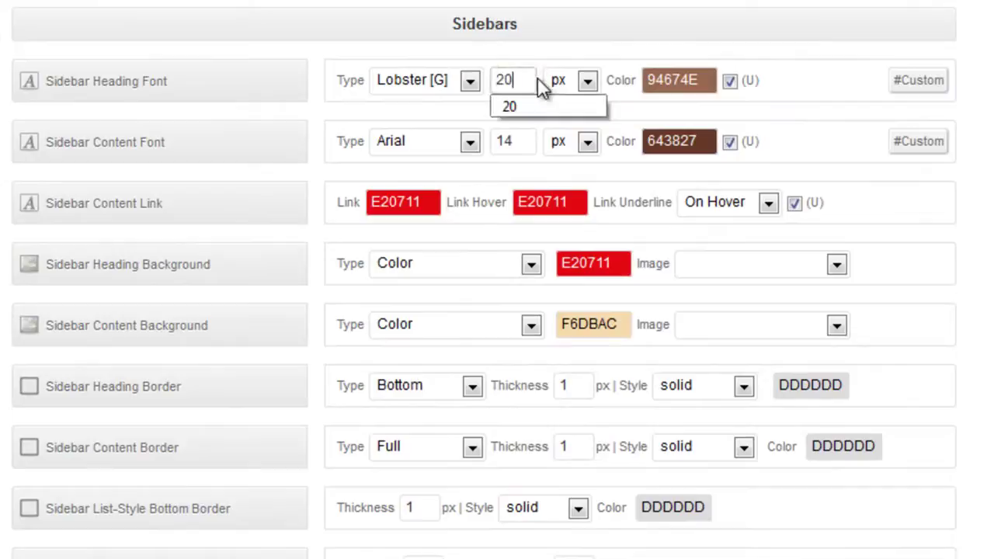
{"action": "key", "text": "Tab"}
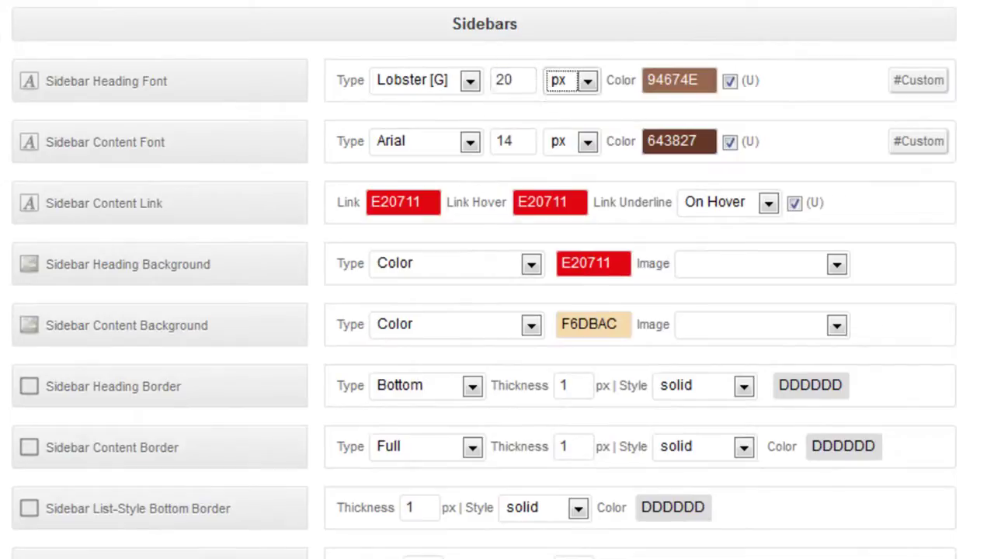
{"action": "key", "text": "Tab"}
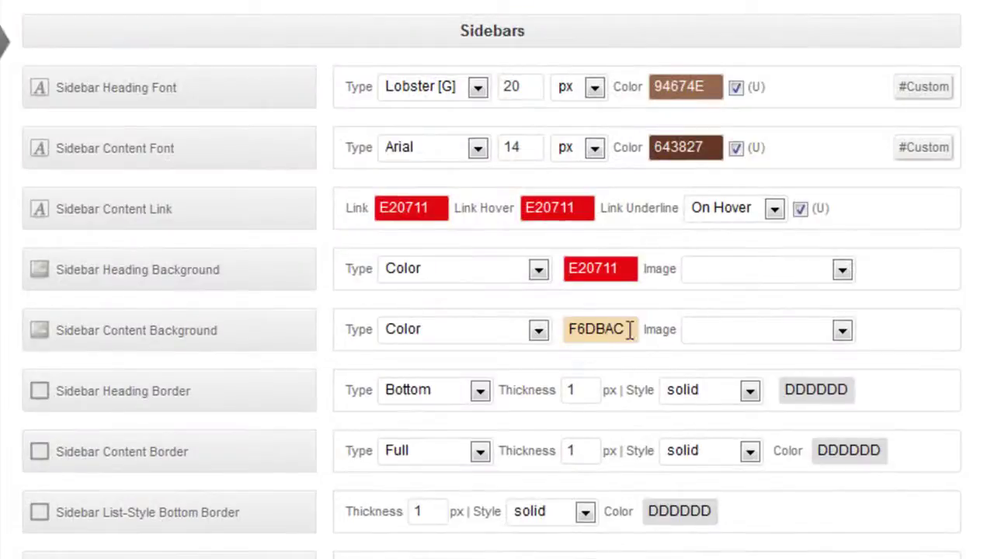
Step: Copy the Sidebar Content Background colour F6DBAC into the Sidebar Heading Font colour and save the changes
{"action": "left_click", "coordinate": [630, 329]}
{"action": "key", "text": "ctrl+c"}
{"action": "left_click", "coordinate": [594, 86]}
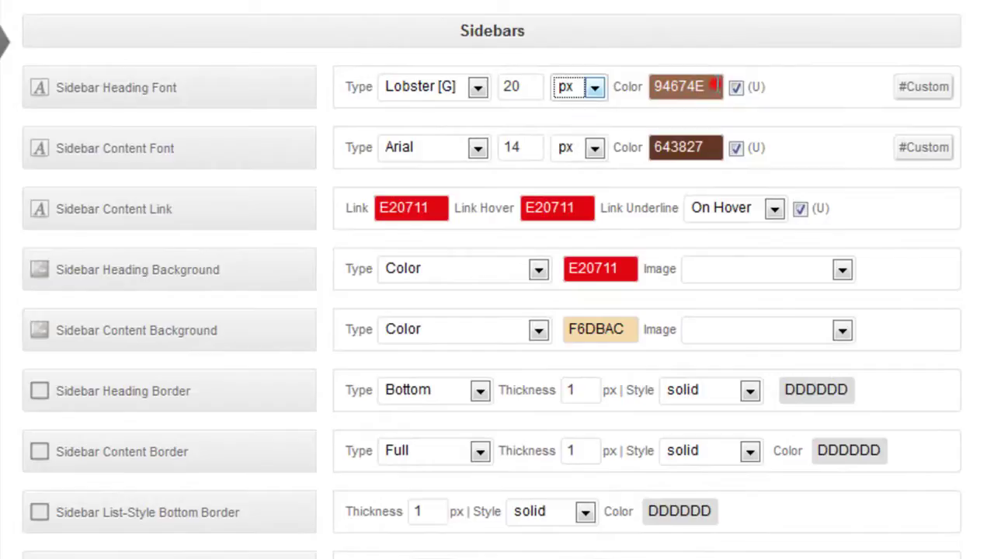
{"action": "left_click", "coordinate": [715, 86]}
{"action": "left_click_drag", "start_coordinate": [714, 86], "coordinate": [638, 81]}
{"action": "key", "text": "ctrl+v"}
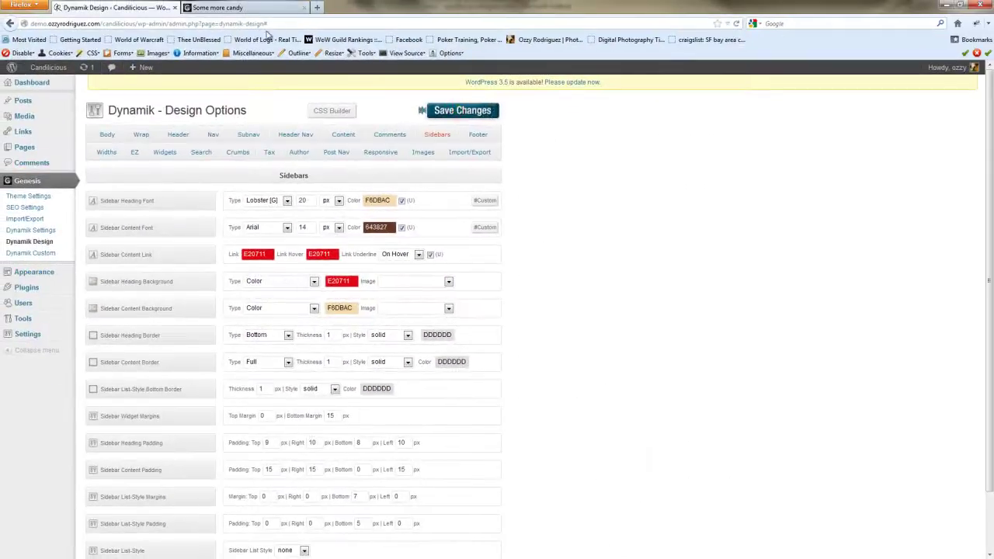
Step: Reload the live post and examine the sidebar heading's font size and colour against the rest of the page
{"action": "left_click", "coordinate": [252, 7]}
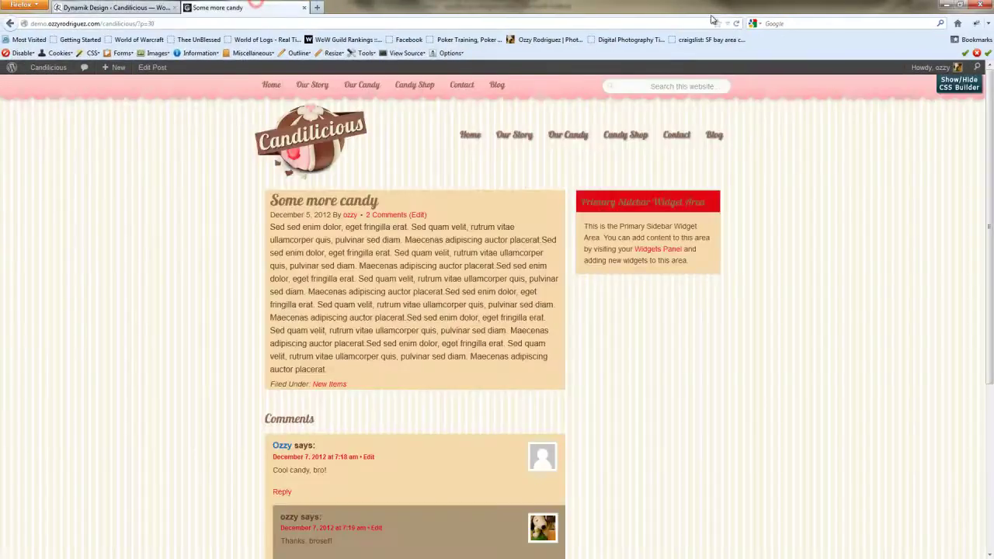
{"action": "left_click", "coordinate": [736, 23]}
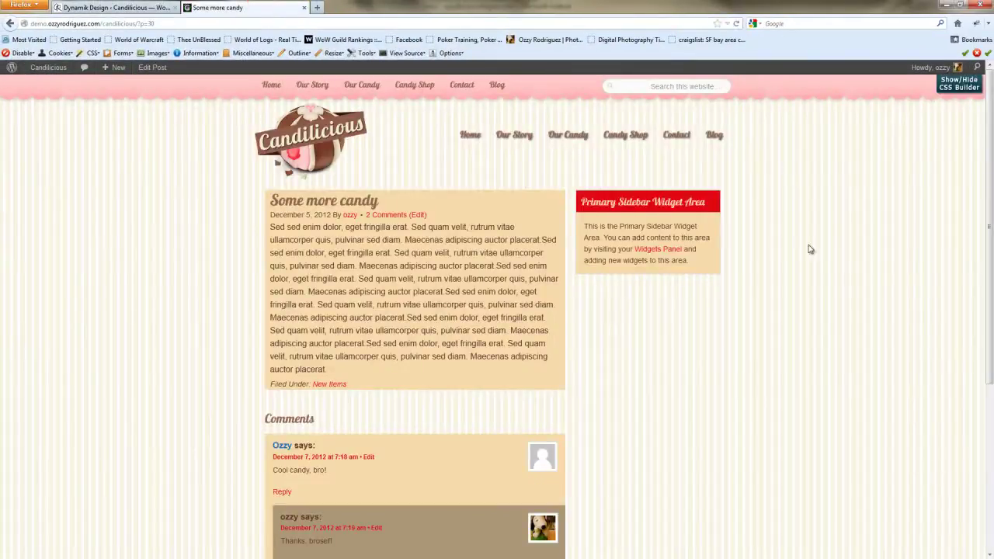
{"action": "scroll", "coordinate": [809, 243], "scroll_direction": "down", "scroll_amount": 1}
{"action": "scroll", "coordinate": [810, 242], "scroll_direction": "down", "scroll_amount": 1}
{"action": "scroll", "coordinate": [810, 240], "scroll_direction": "up", "scroll_amount": 2}
{"action": "scroll", "coordinate": [785, 231], "scroll_direction": "down", "scroll_amount": 3}
{"action": "scroll", "coordinate": [781, 226], "scroll_direction": "up", "scroll_amount": 3}
Step: Set the Footer Font type to Lobster [G] in the Footer design options
{"action": "left_click", "coordinate": [120, 8]}
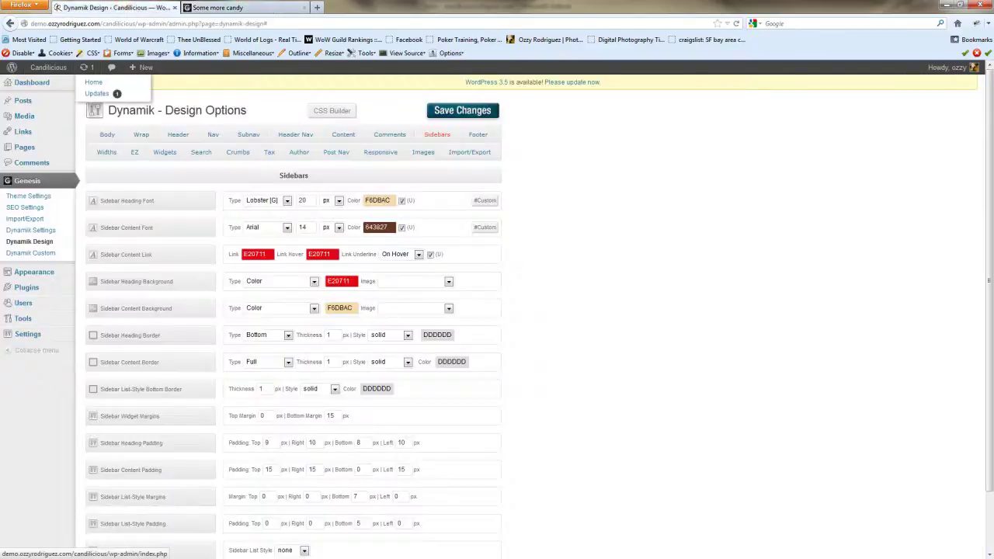
{"action": "left_click", "coordinate": [479, 136]}
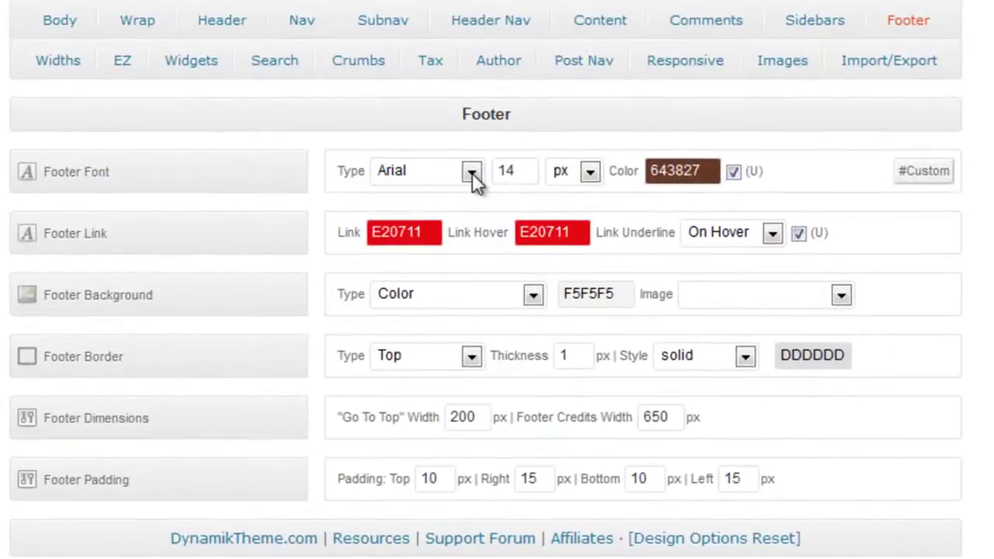
{"action": "left_click", "coordinate": [287, 200]}
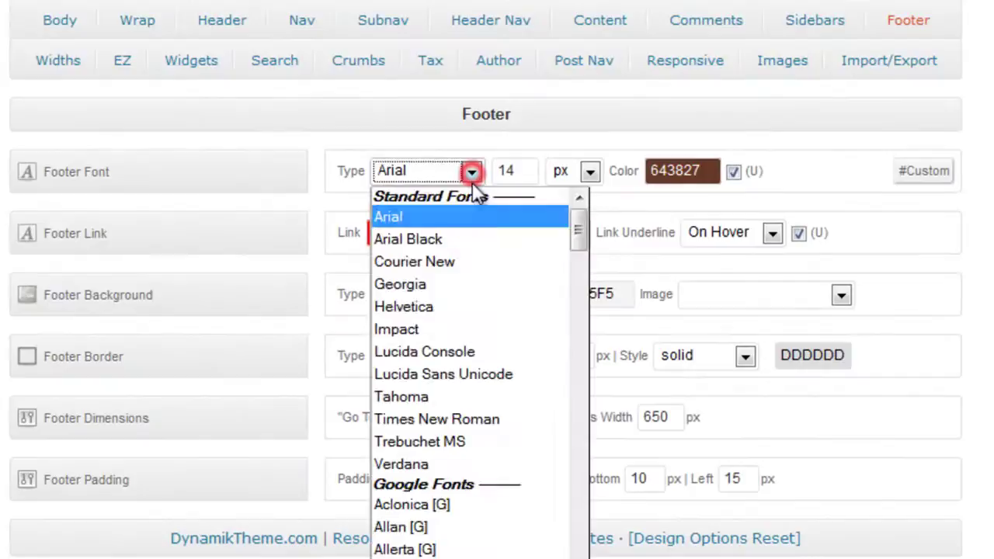
{"action": "scroll", "coordinate": [468, 497], "scroll_direction": "down", "scroll_amount": 5}
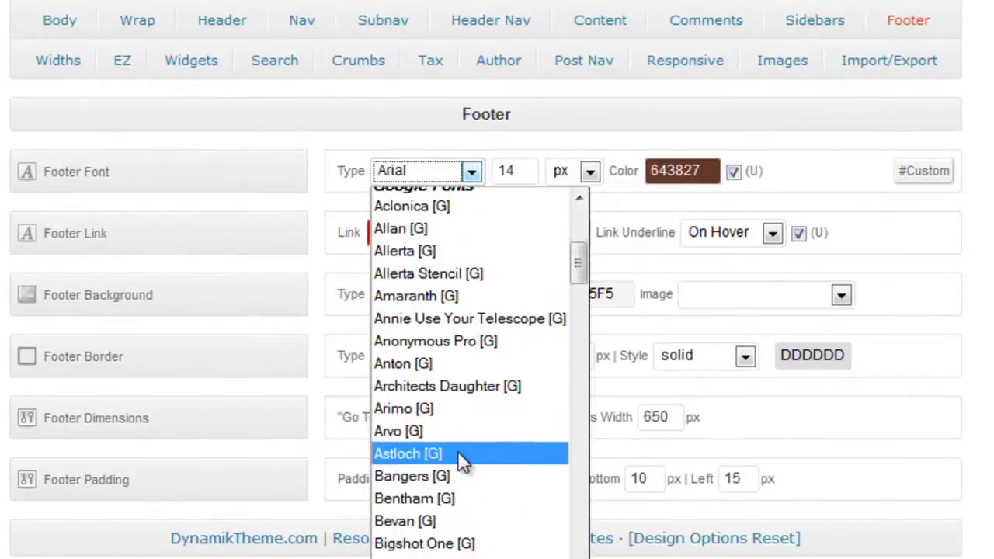
{"action": "scroll", "coordinate": [461, 462], "scroll_direction": "down", "scroll_amount": 1}
{"action": "key", "text": "l"}
{"action": "scroll", "coordinate": [460, 462], "scroll_direction": "down", "scroll_amount": 2}
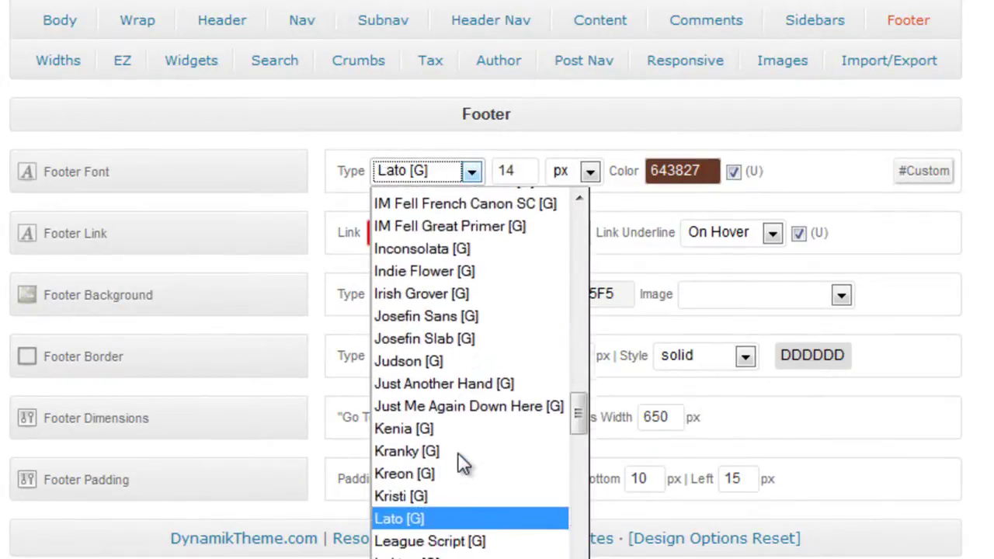
{"action": "scroll", "coordinate": [462, 462], "scroll_direction": "down", "scroll_amount": 4}
{"action": "left_click", "coordinate": [443, 297]}
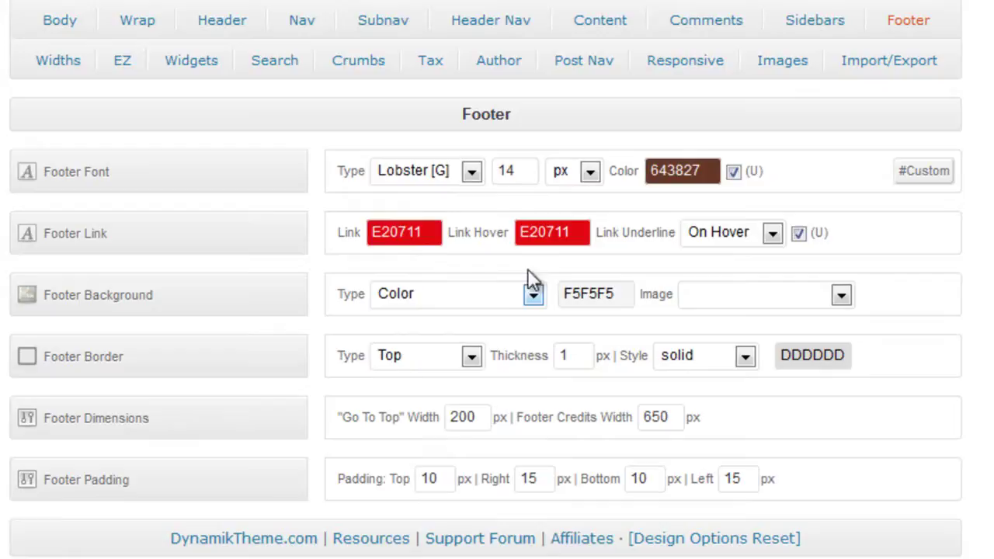
Step: Set the Footer Background to the image footer-bg.png with the type Horizontal-Repeat Image (Left)
{"action": "left_click", "coordinate": [416, 300]}
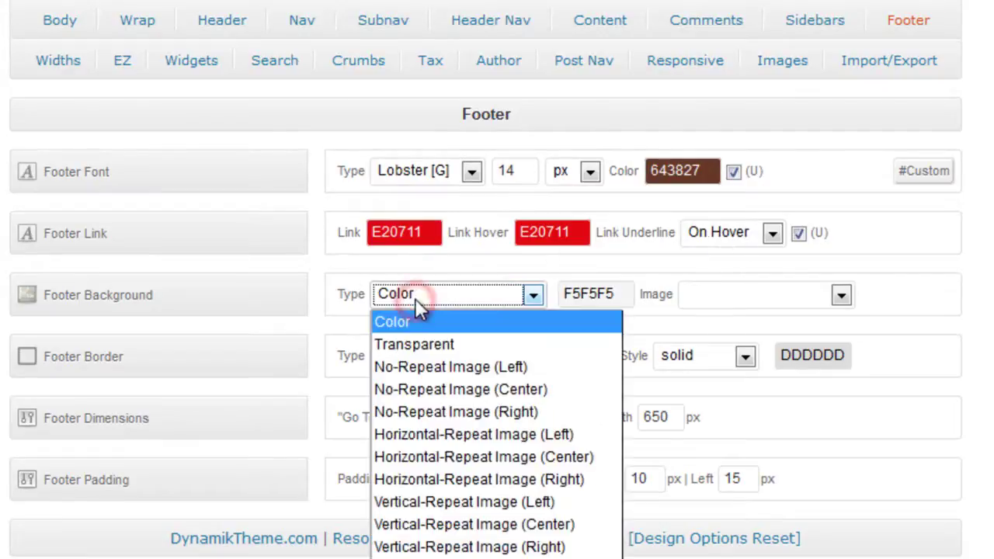
{"action": "left_click", "coordinate": [415, 298]}
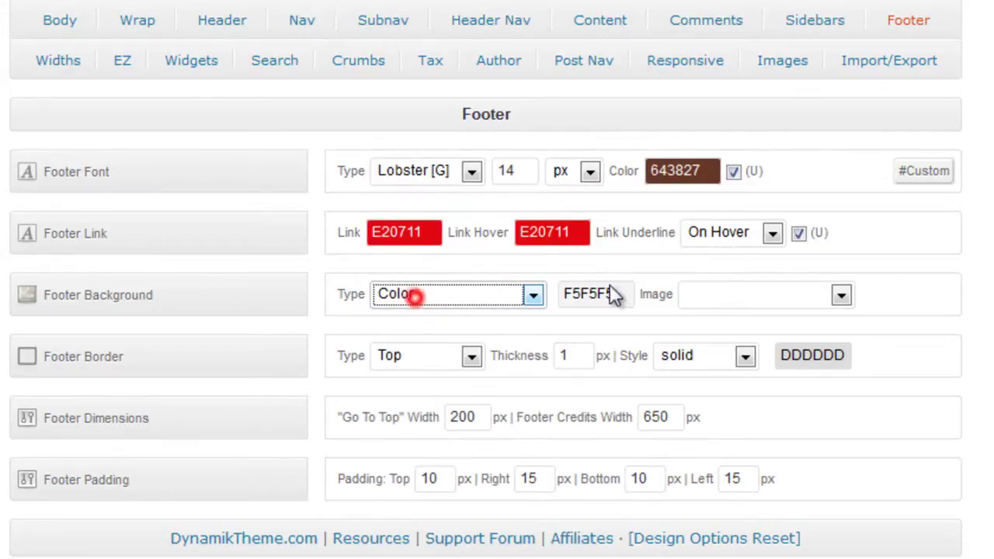
{"action": "left_click", "coordinate": [773, 289]}
{"action": "left_click", "coordinate": [709, 407]}
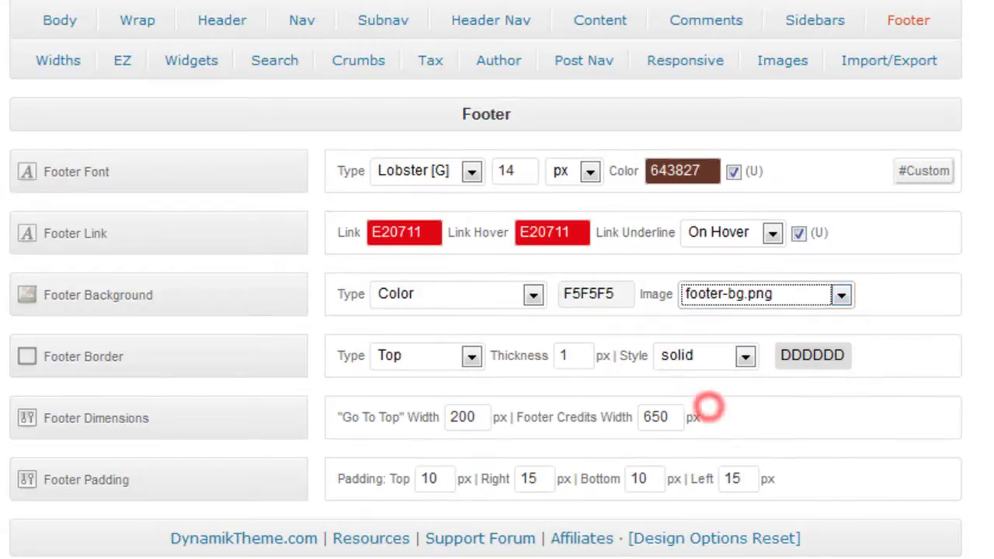
{"action": "left_click", "coordinate": [463, 299]}
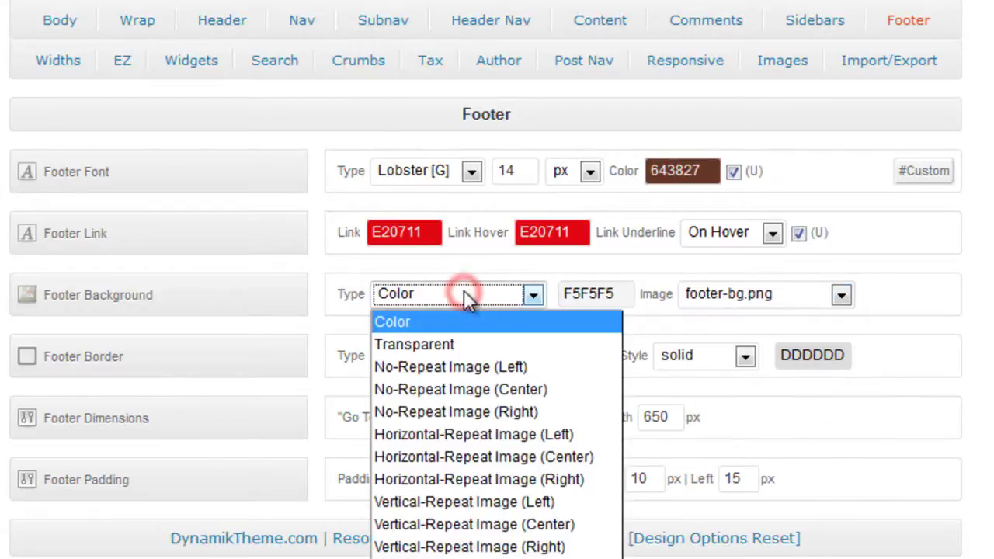
{"action": "left_click", "coordinate": [463, 437]}
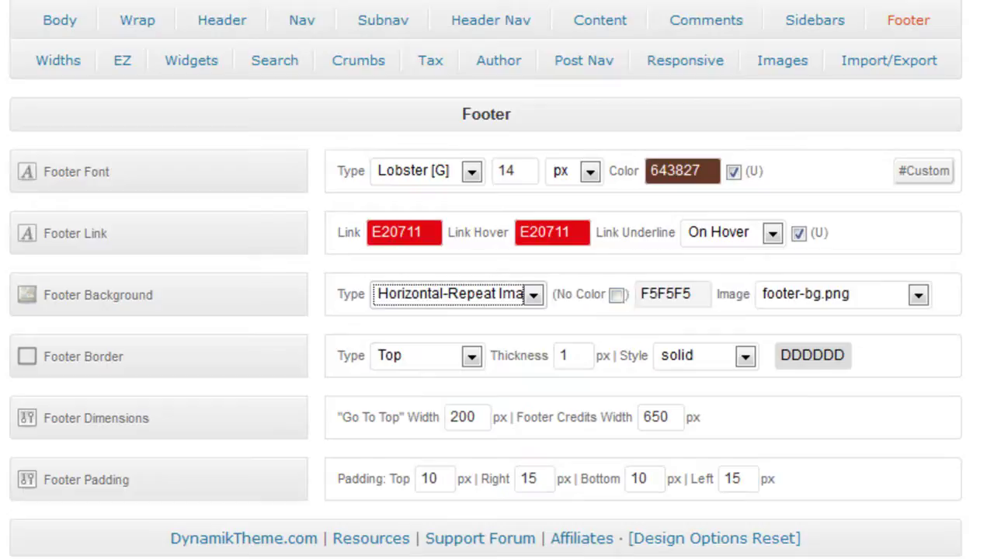
Step: Copy the Body Background colour FFCDCD from the Body design options into the Footer Background colour
{"action": "left_click", "coordinate": [59, 20]}
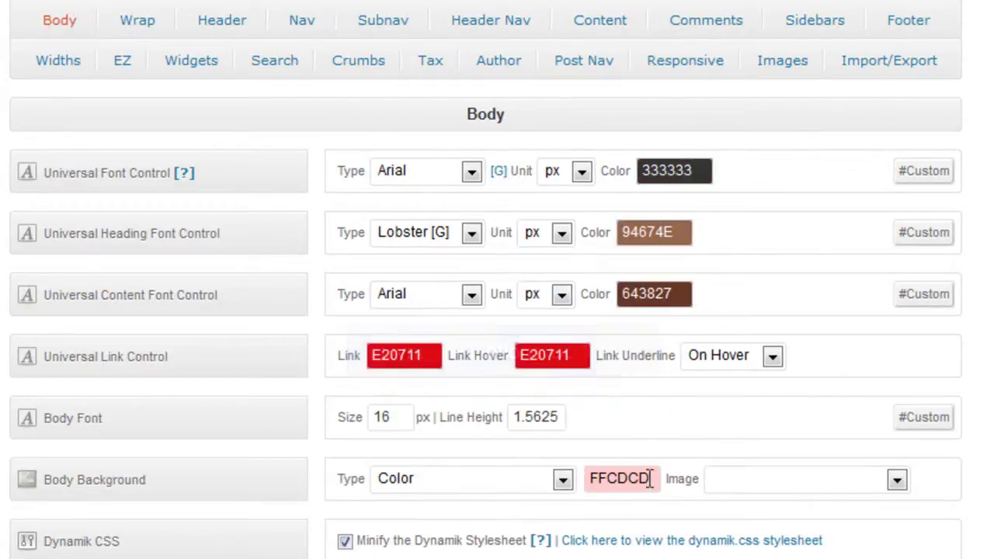
{"action": "left_click_drag", "start_coordinate": [650, 478], "coordinate": [586, 479]}
{"action": "key", "text": "ctrl+c"}
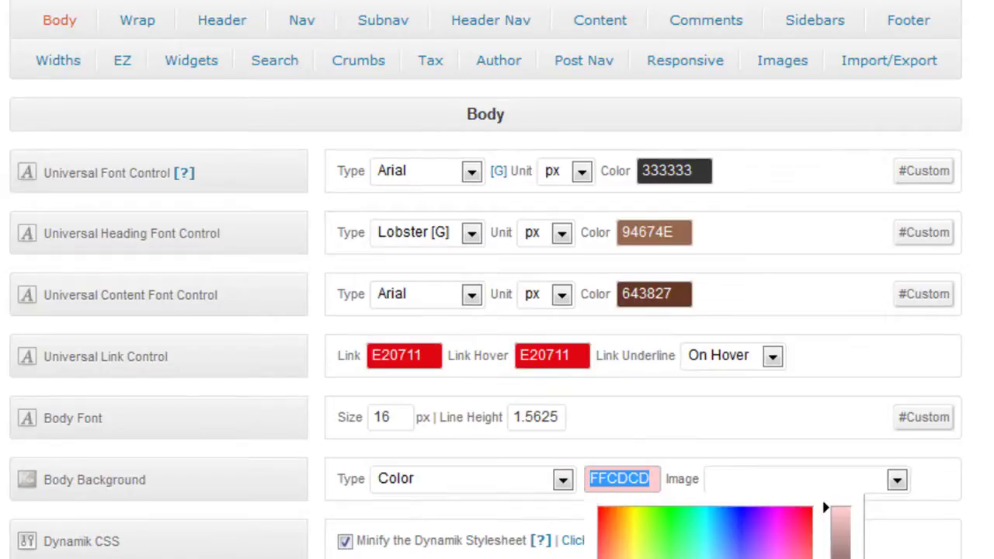
{"action": "left_click", "coordinate": [919, 22]}
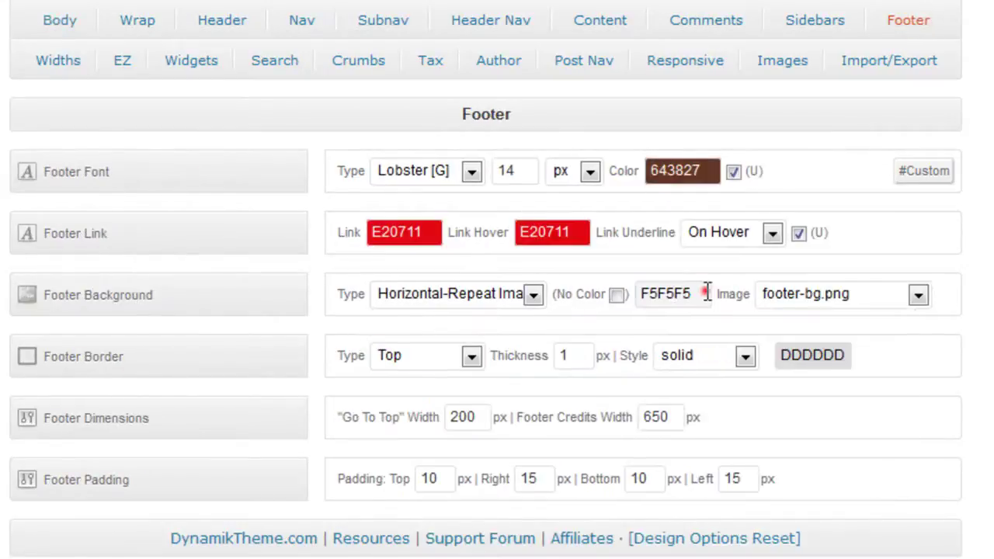
{"action": "left_click", "coordinate": [699, 292]}
{"action": "key", "text": "ctrl+v"}
{"action": "left_click", "coordinate": [653, 245]}
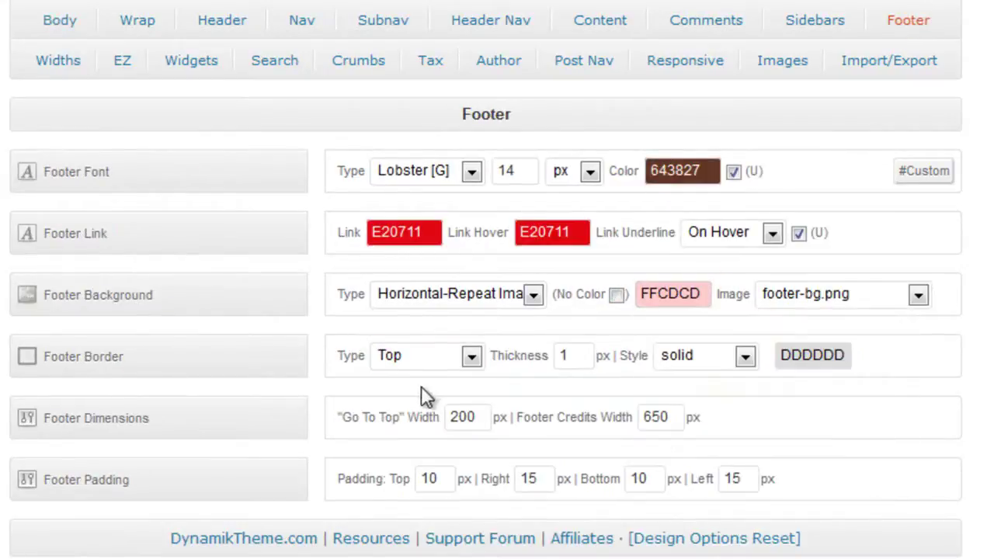
Step: Set the Footer Border thickness to 0 px and save the design options
{"action": "double_click", "coordinate": [574, 355]}
{"action": "type", "text": "0"}
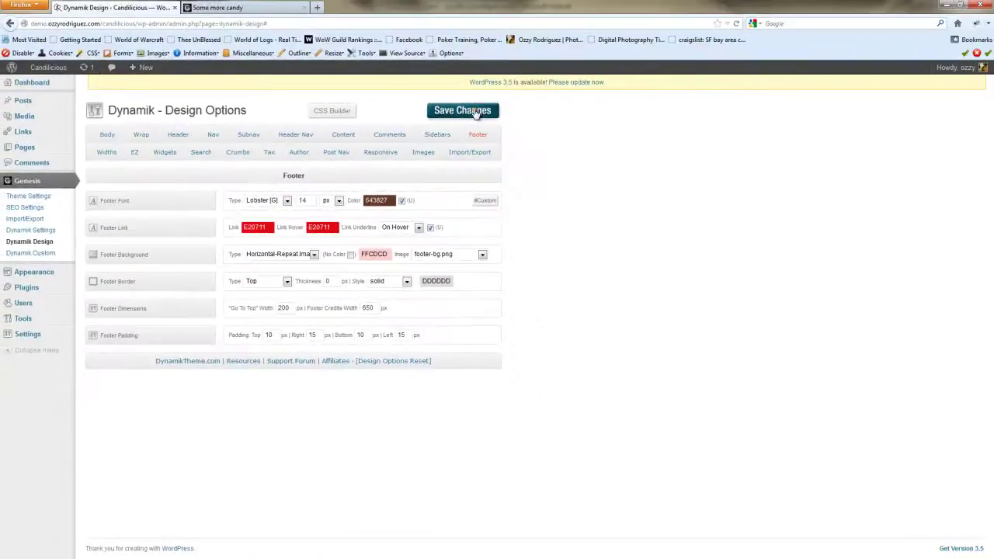
{"action": "left_click", "coordinate": [584, 79]}
Step: Reload the live post and check the footer's background and font at the end of the page
{"action": "left_click", "coordinate": [241, 8]}
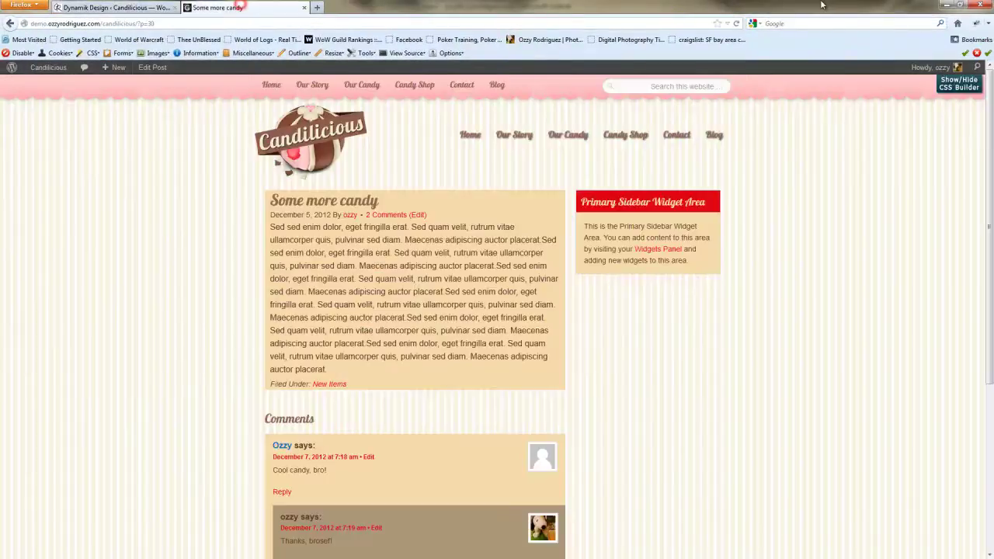
{"action": "left_click", "coordinate": [736, 24]}
{"action": "scroll", "coordinate": [781, 261], "scroll_direction": "down", "scroll_amount": 5}
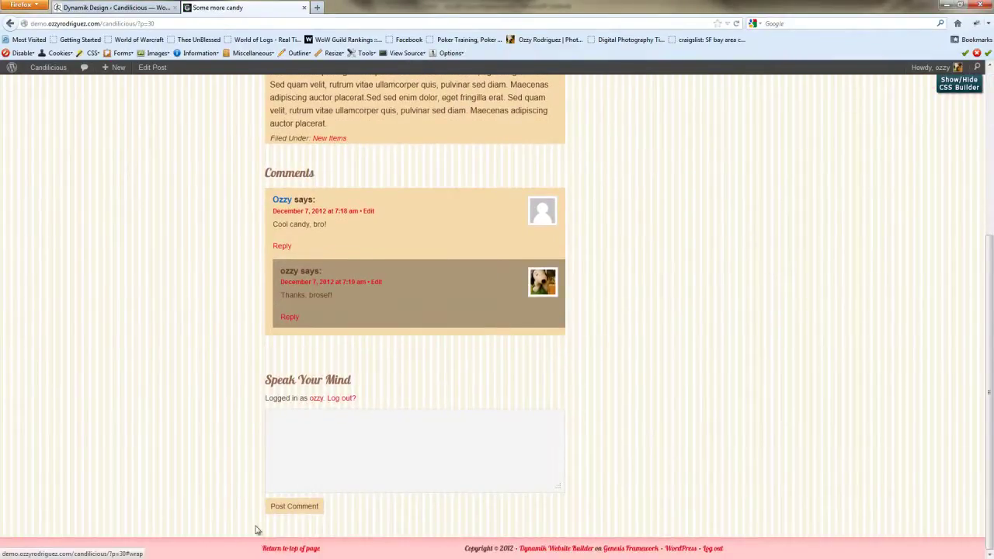
{"action": "scroll", "coordinate": [205, 264], "scroll_direction": "up", "scroll_amount": 5}
Step: Open the Our Story page of the live site and review its content, sidebar and footer styling
{"action": "left_click", "coordinate": [514, 134]}
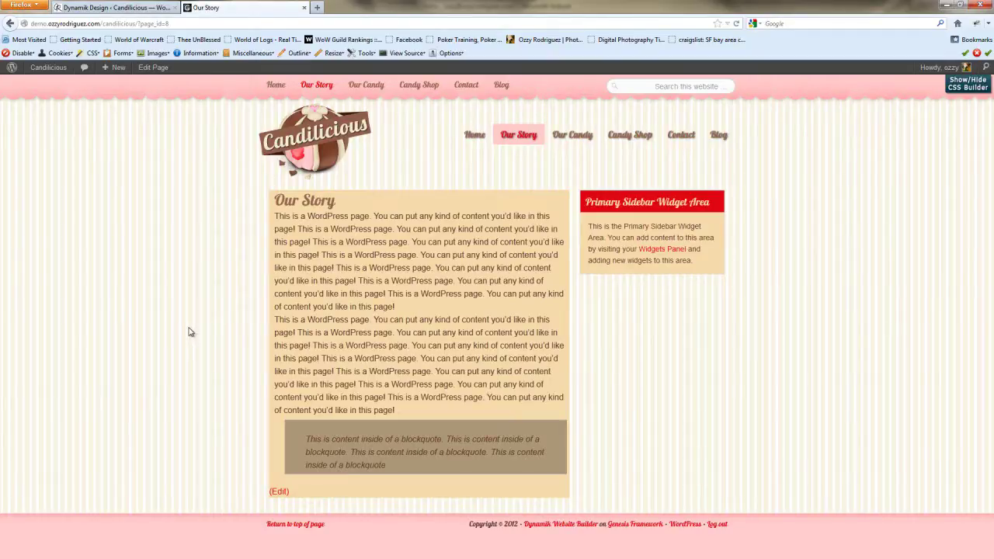
{"action": "left_click", "coordinate": [107, 8]}
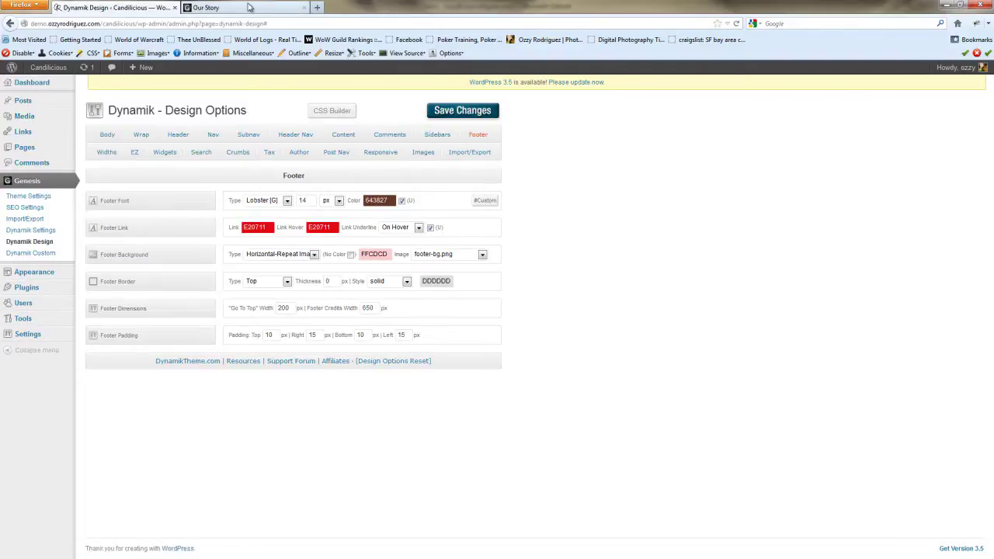
{"action": "key", "text": "ctrl+Tab"}
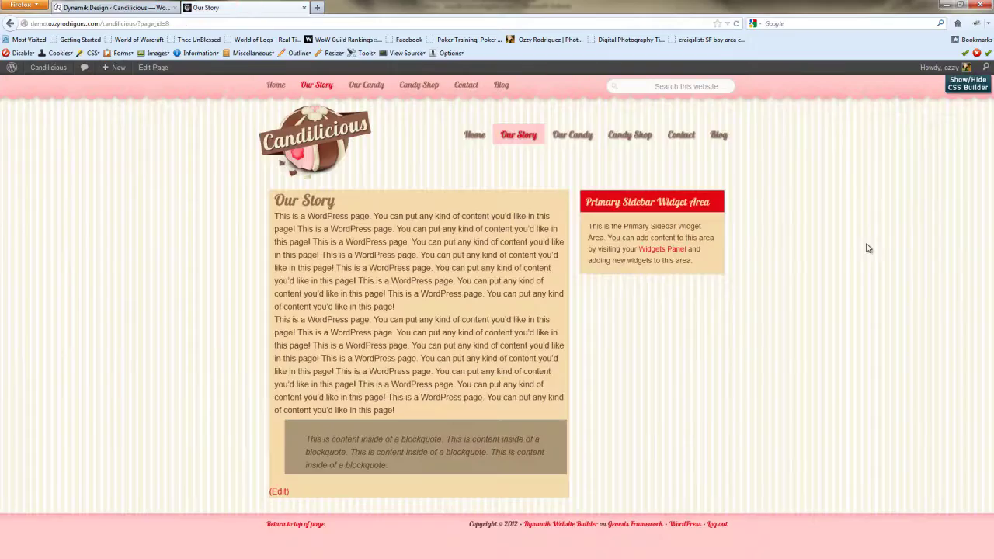